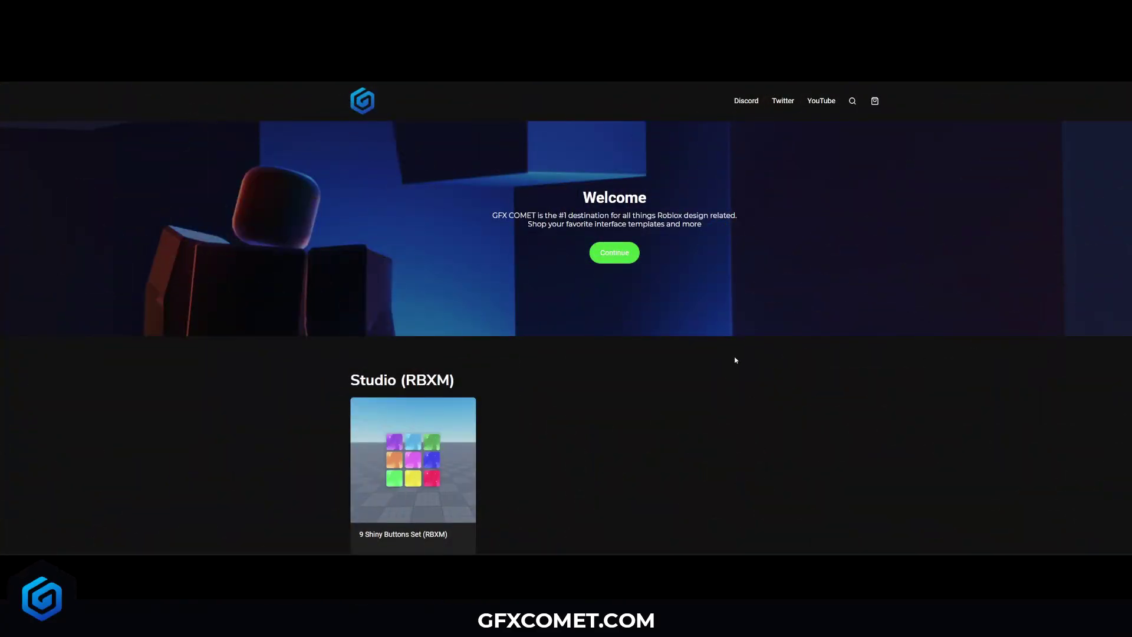
Browse the store page through its UI kits, graphics packs and all products
scroll(736, 359, down, 8)
scroll(547, 416, down, 1)
scroll(546, 416, down, 7)
scroll(529, 393, down, 6)
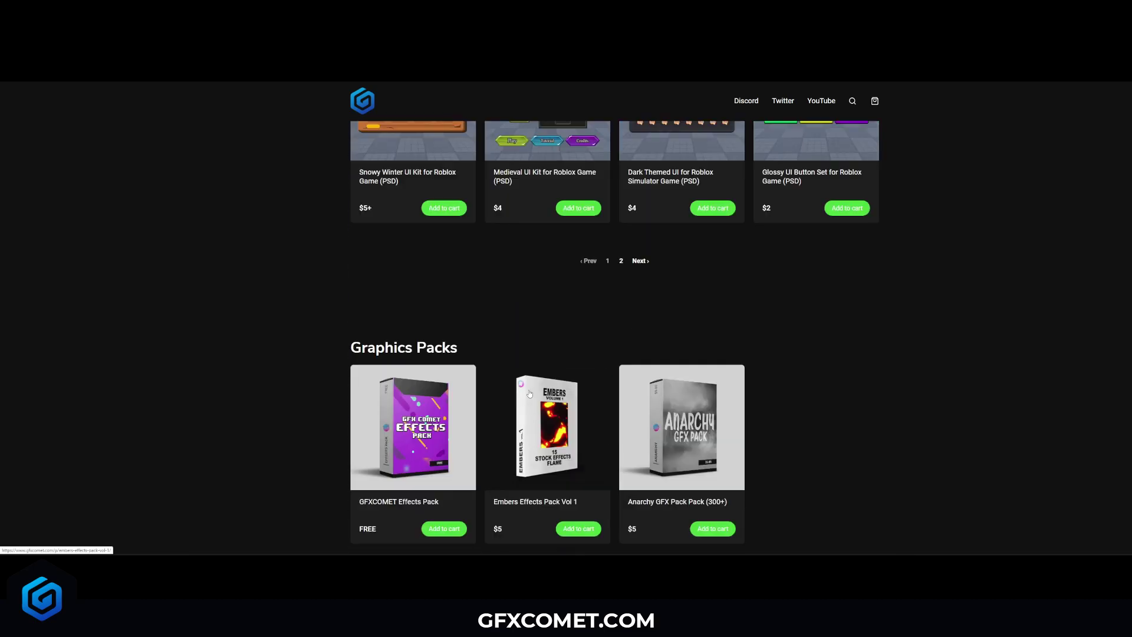
scroll(530, 393, down, 3)
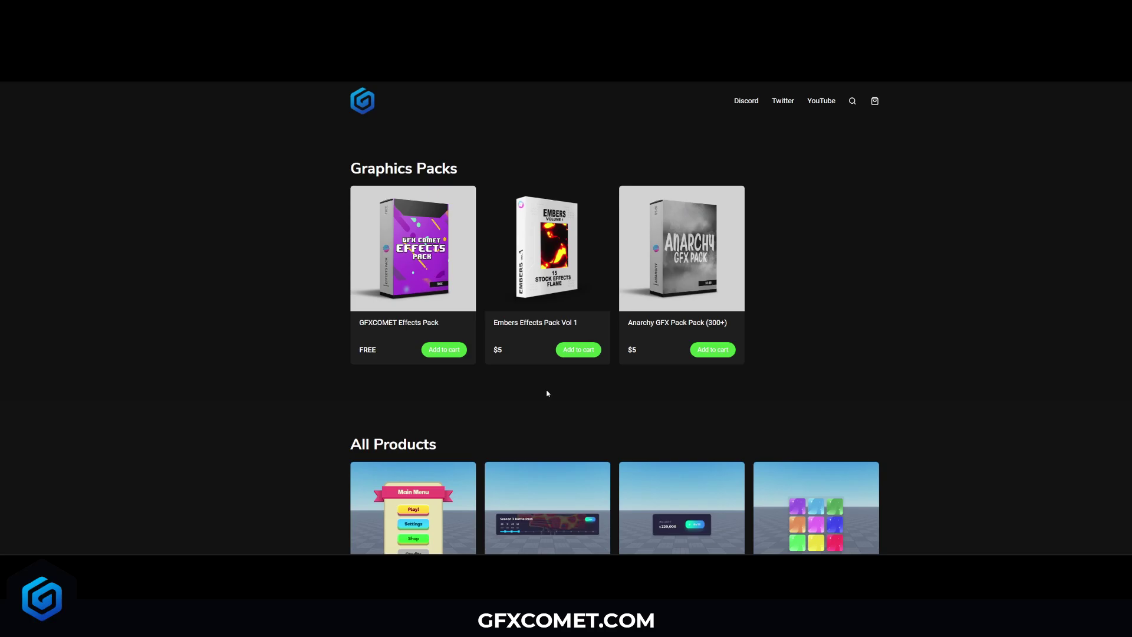
scroll(548, 393, down, 3)
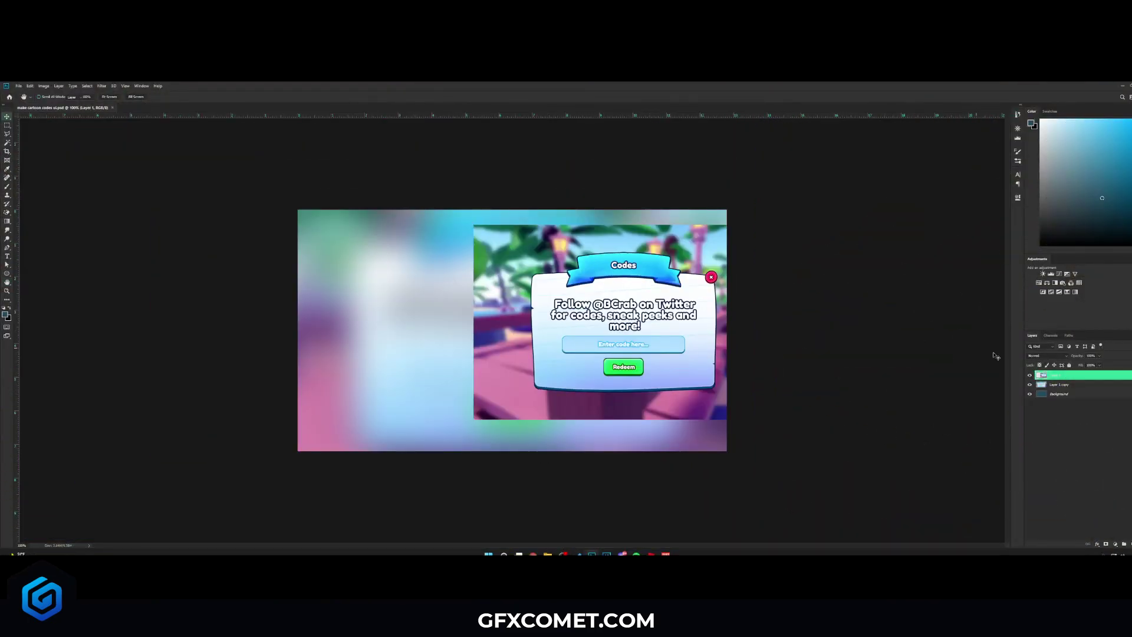
Move the Codes reference screenshot to the middle of the canvas and save the document
drag(662, 339, 564, 342)
key(ctrl+plus)
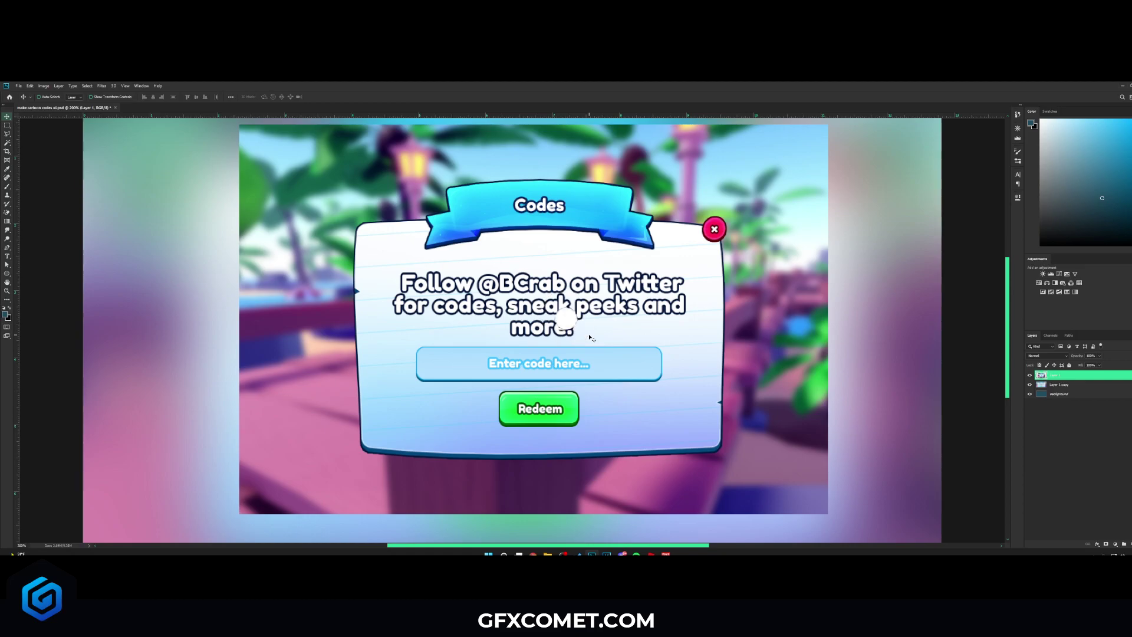
alt+scroll(590, 337, down, 2)
alt+scroll(590, 337, up, 2)
key(h)
drag(656, 263, 655, 327)
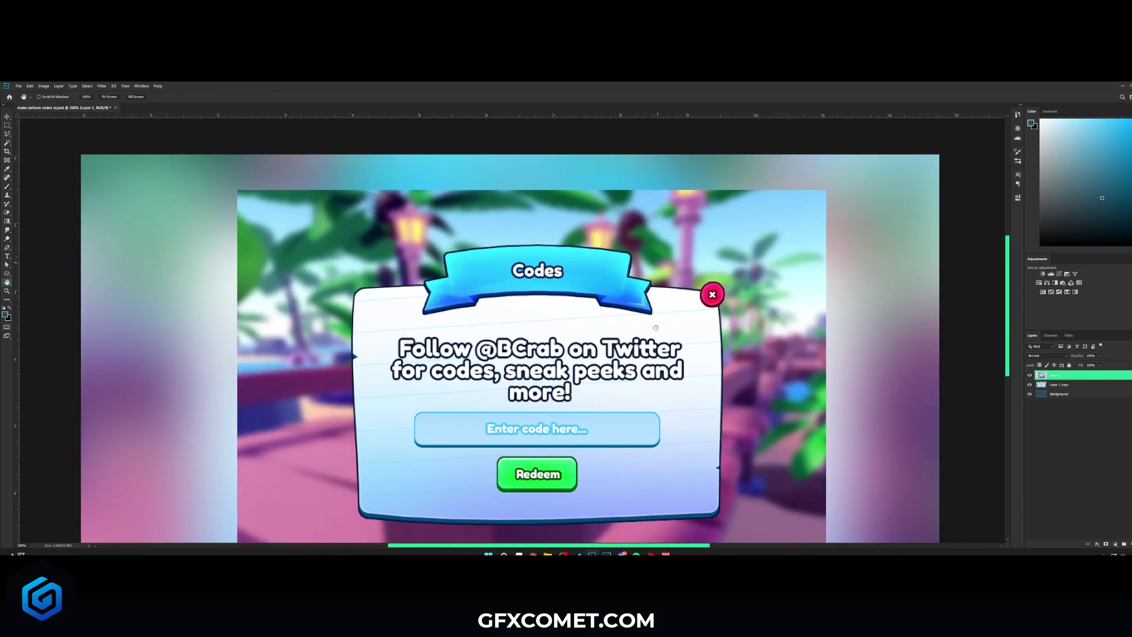
key(ctrl+plus)
drag(706, 329, 658, 322)
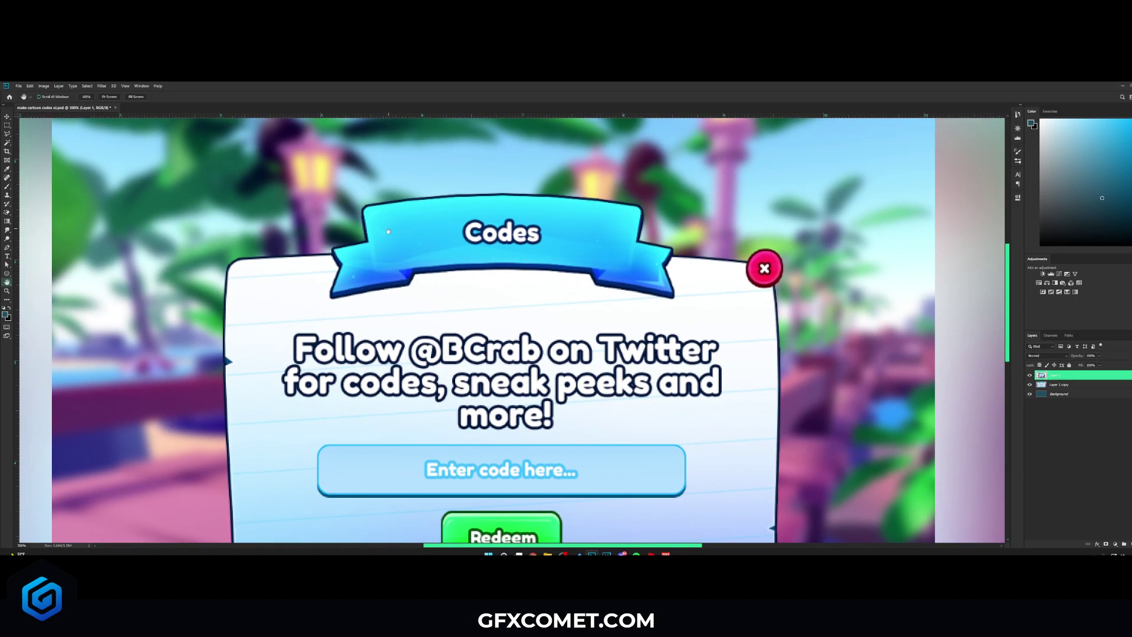
key(ctrl+s)
Add a new layer above the reference and place a vertical guide through the centre of the Codes banner
scroll(834, 449, down, 1)
click(1127, 543)
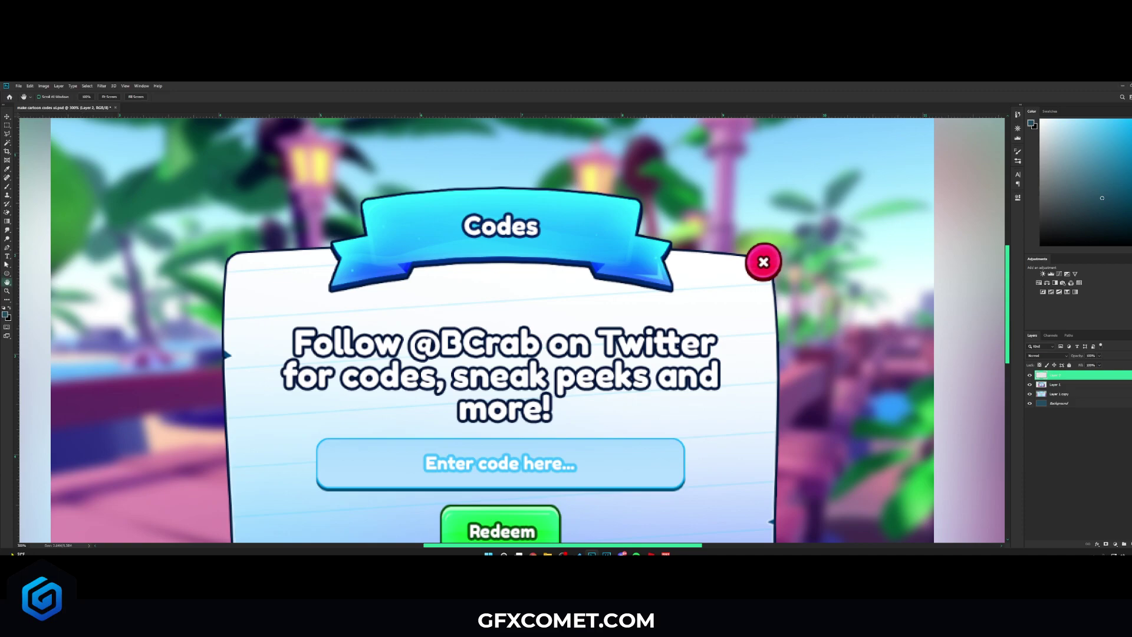
click(7, 247)
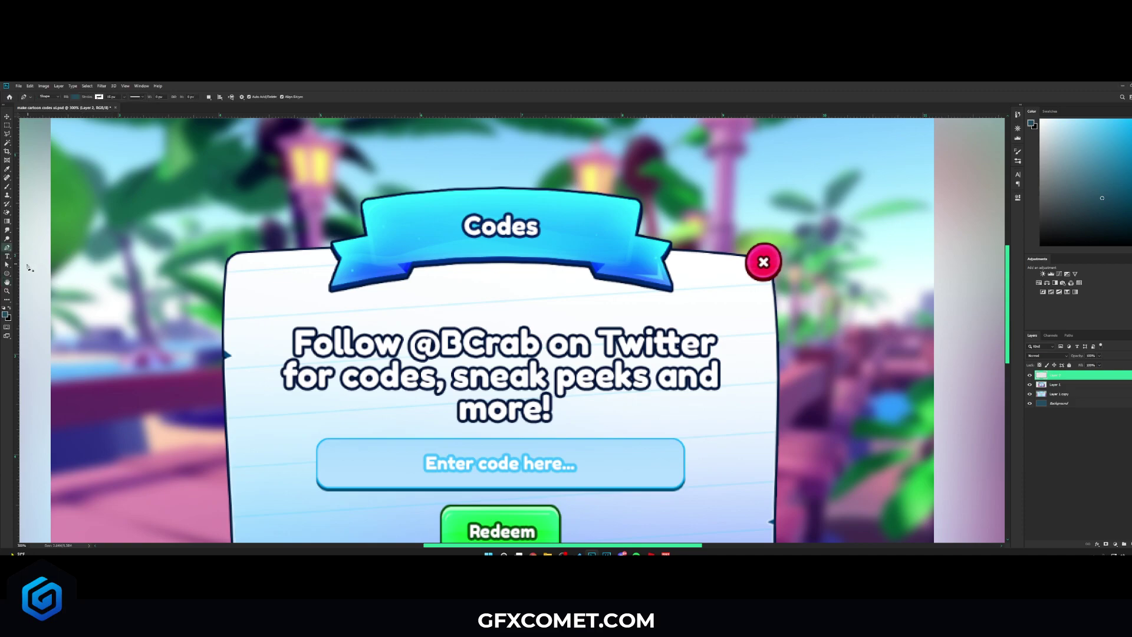
drag(18, 270, 500, 287)
Set the Pen tool's shape fill colour to black
click(76, 96)
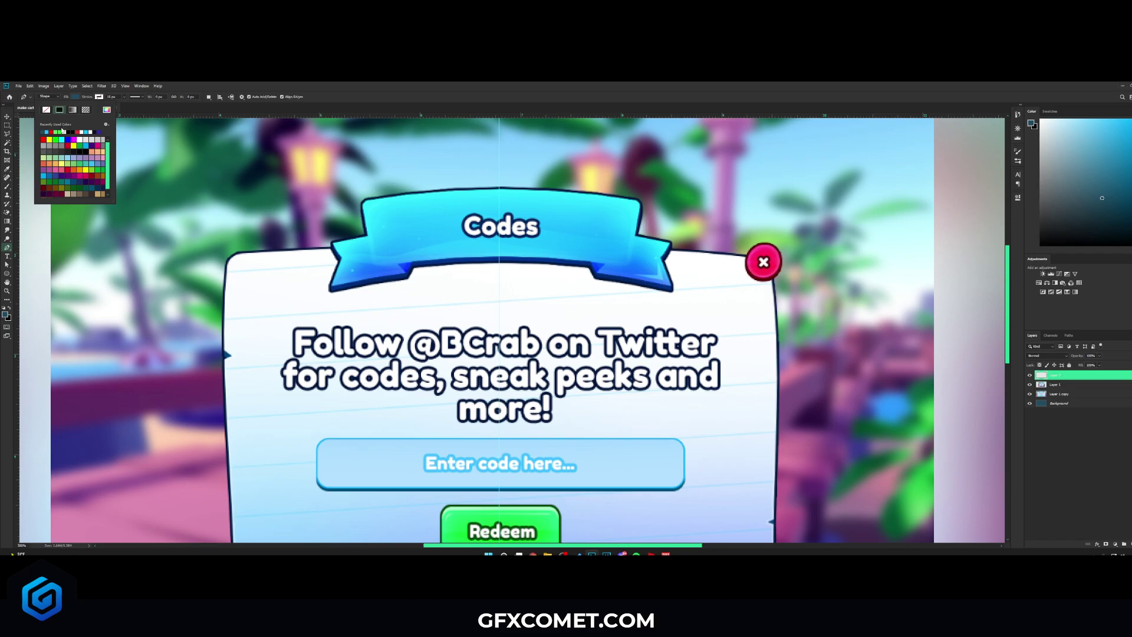
click(76, 129)
click(99, 98)
click(52, 99)
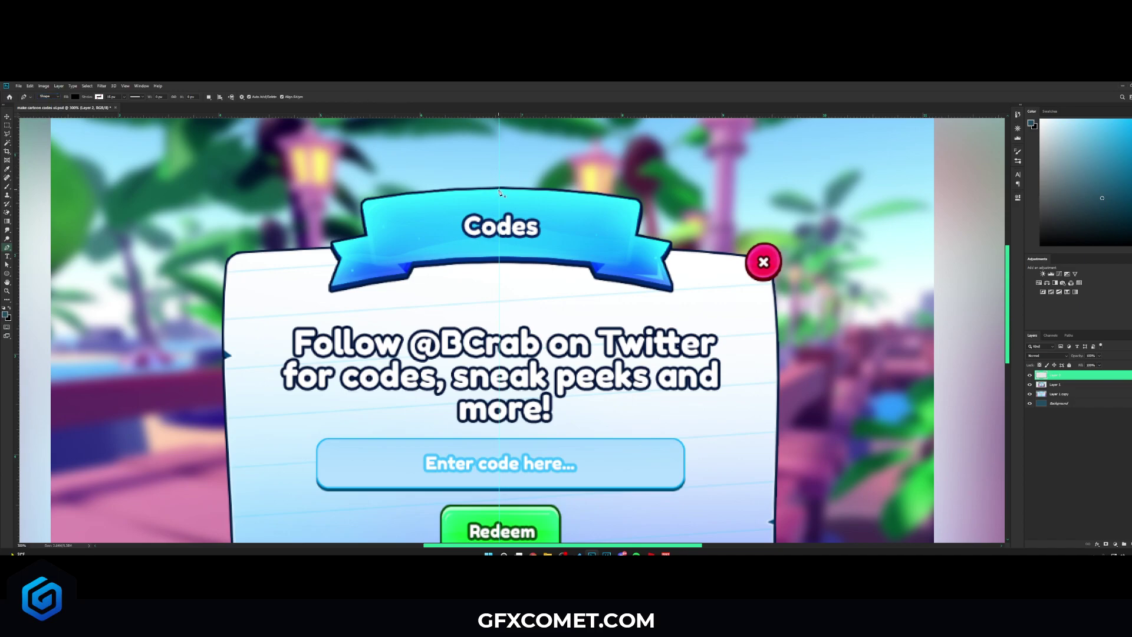
Trace the left half of the Codes banner up to the guide as a closed Pen shape, including the ribbon tail, and hide the guide
click(369, 199)
drag(364, 202, 328, 213)
click(369, 238)
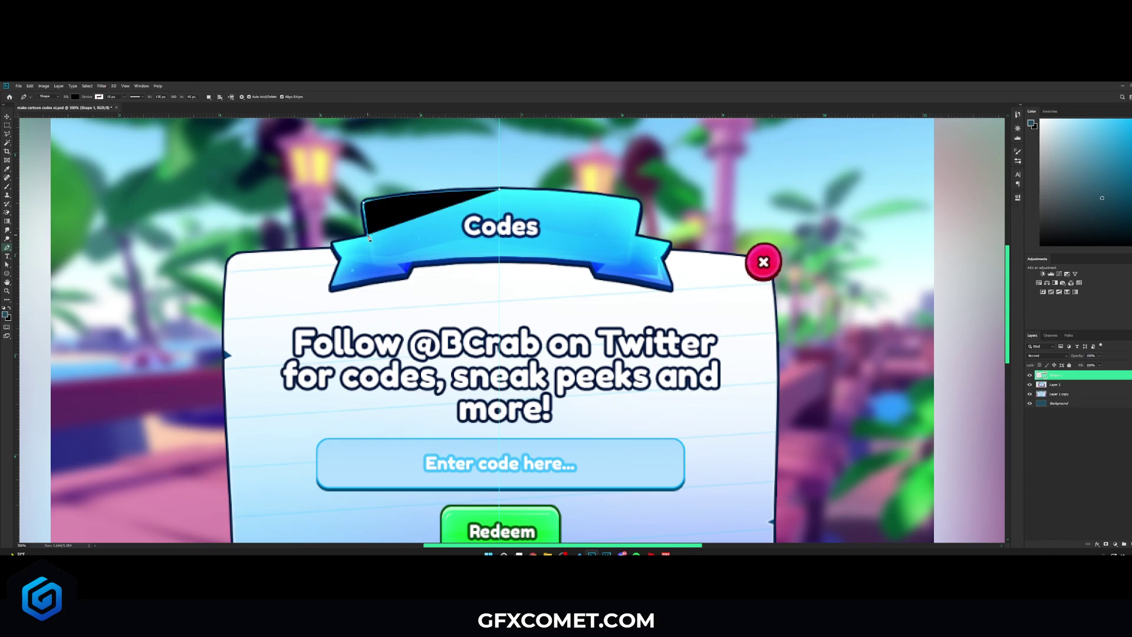
click(334, 247)
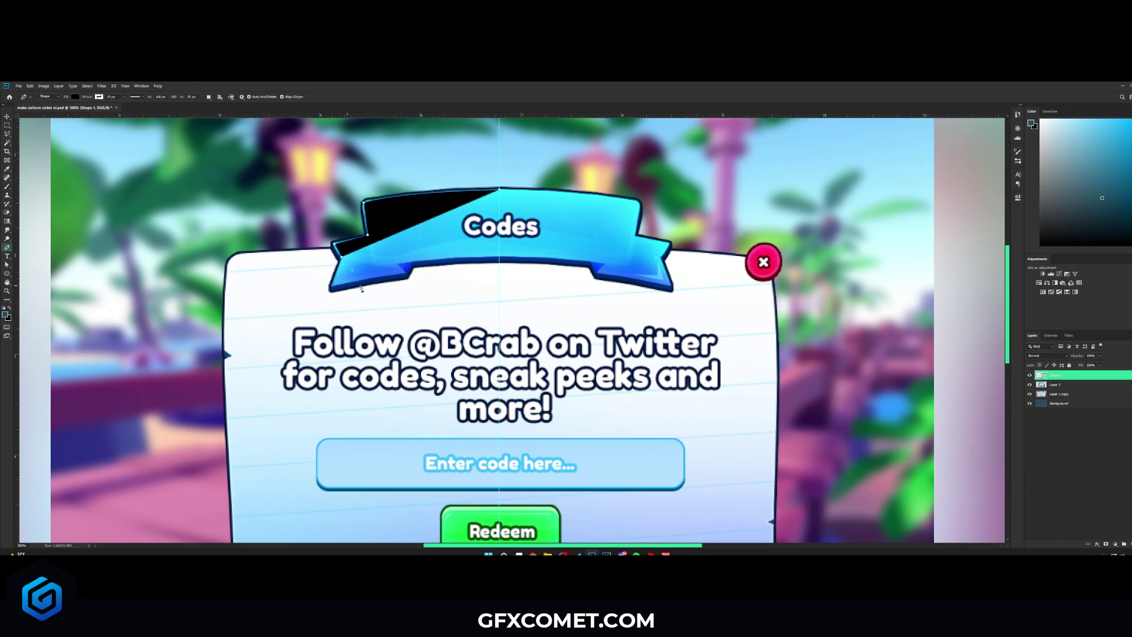
click(332, 285)
click(405, 272)
click(400, 263)
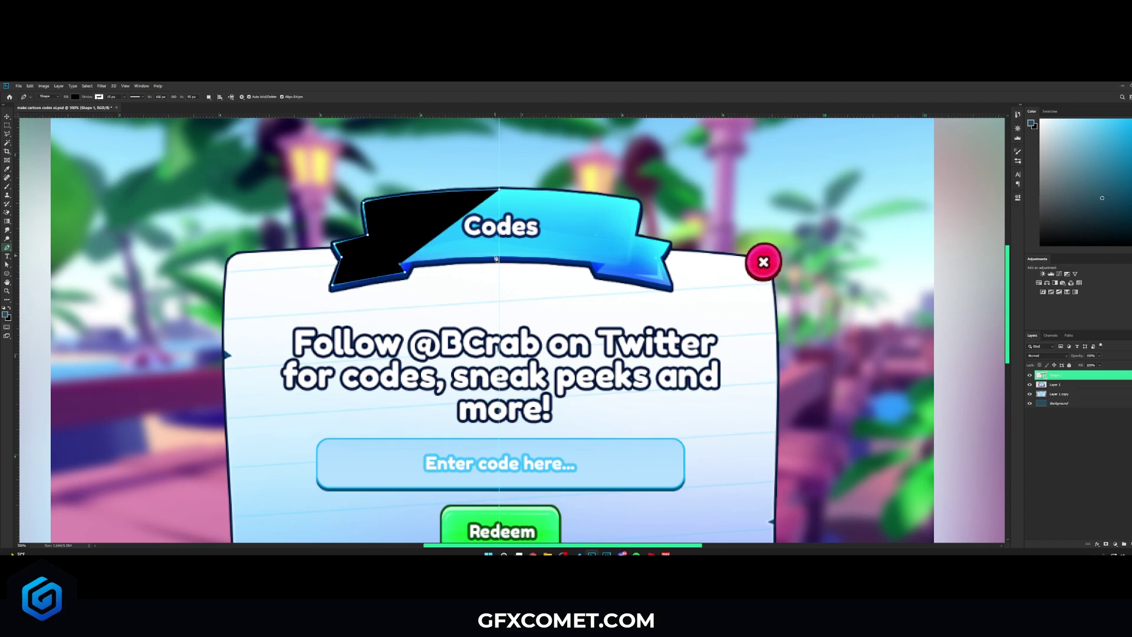
click(435, 264)
click(500, 258)
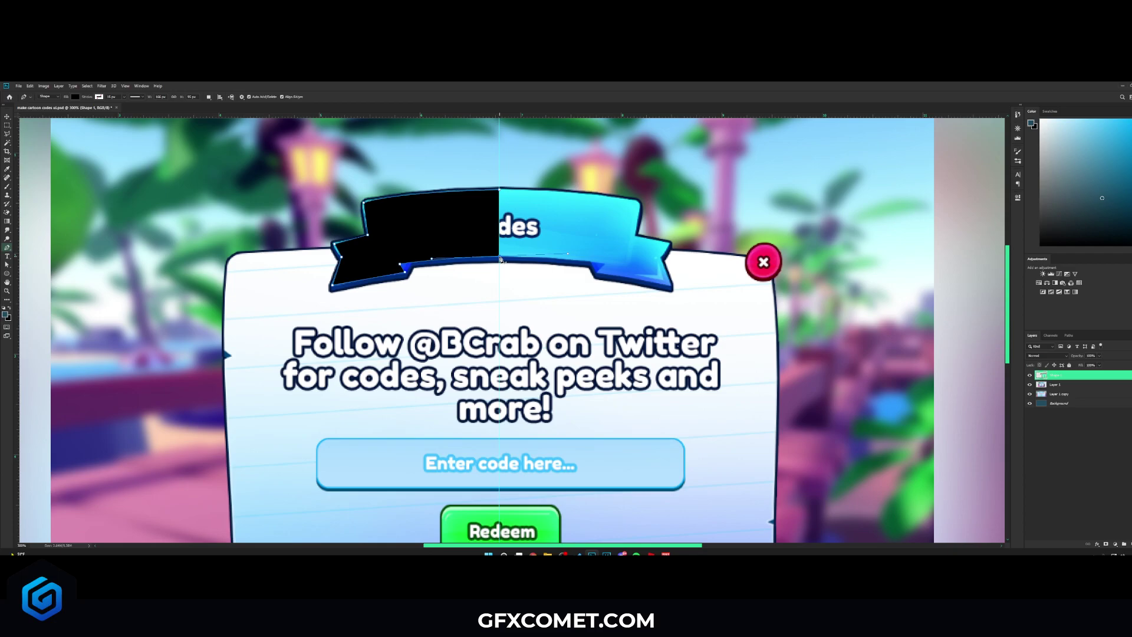
click(499, 190)
key(Return)
key(ctrl+semicolon)
key(v)
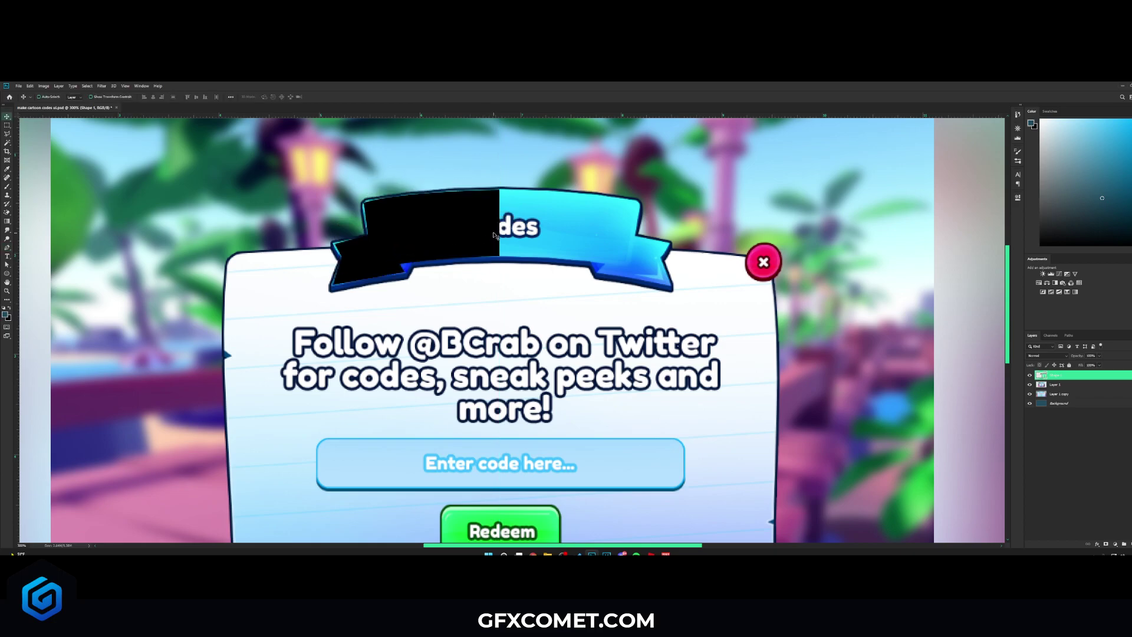
Duplicate the left banner half, flip it horizontally and place it over the right half of the reference banner
key(ctrl+j)
key(ctrl+t)
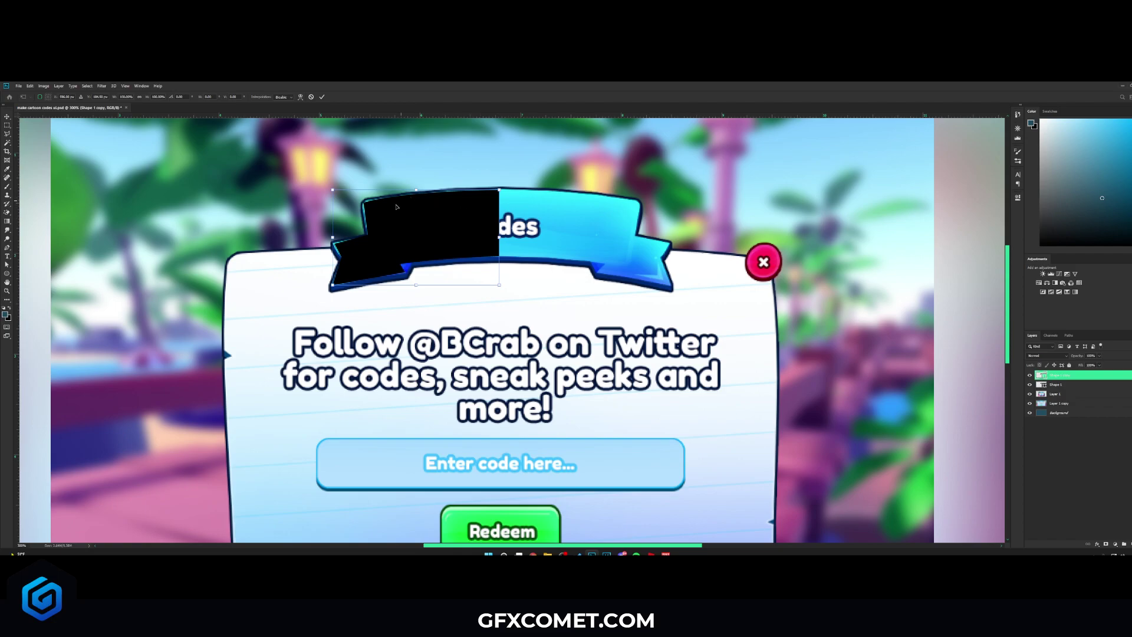
right_click(453, 232)
click(488, 313)
key(Return)
drag(354, 248, 524, 251)
Scale both banner halves together slightly to match the reference banner's width and nudge them into alignment with it
ctrl+click(1071, 385)
key(ctrl+t)
alt+drag(667, 189, 671, 188)
key(Return)
key(Right)
key(Right)
key(Up)
key(Up)
key(Down)
key(ctrl+s)
Move both banner halves straight down below the reference banner and fill them with the light blue sampled from it
shift+drag(627, 209, 636, 313)
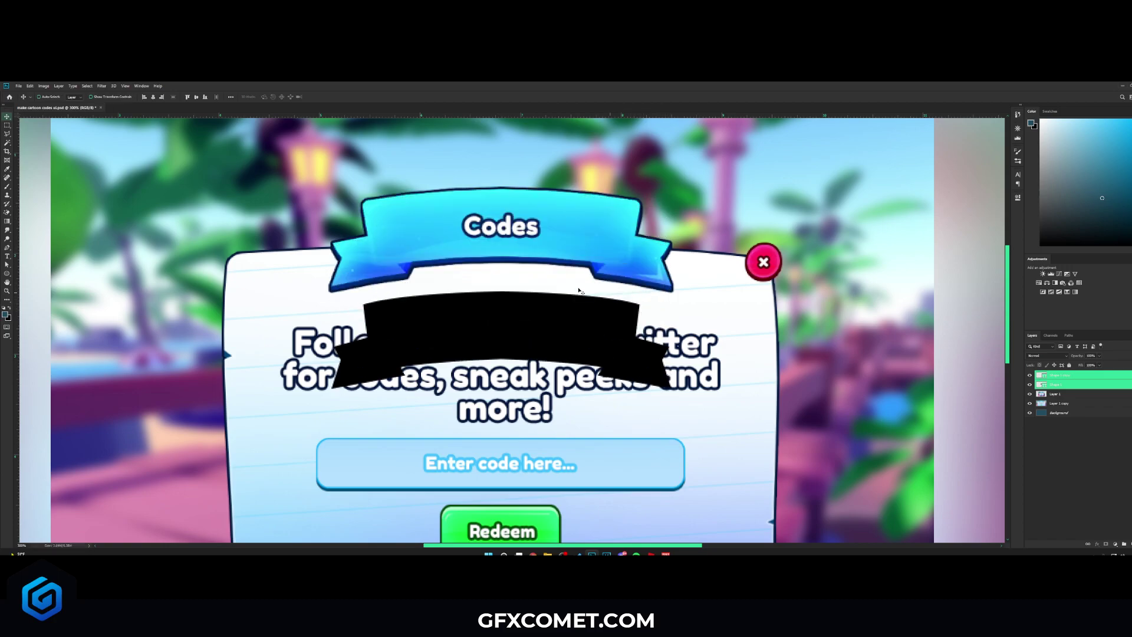
double_click(1042, 384)
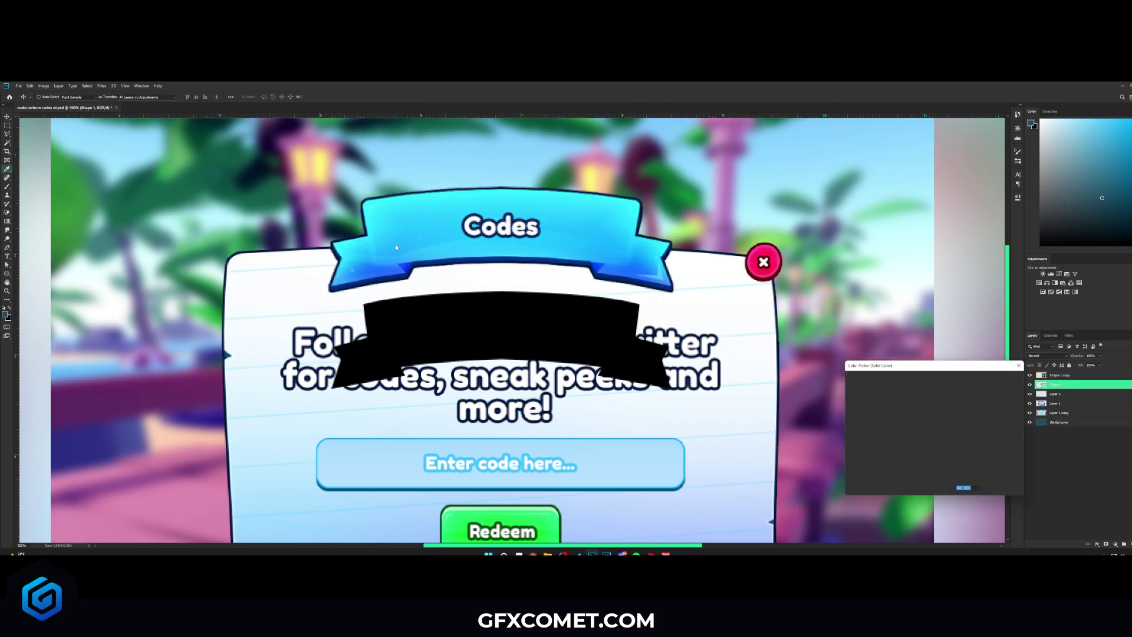
click(401, 234)
key(Return)
double_click(1041, 375)
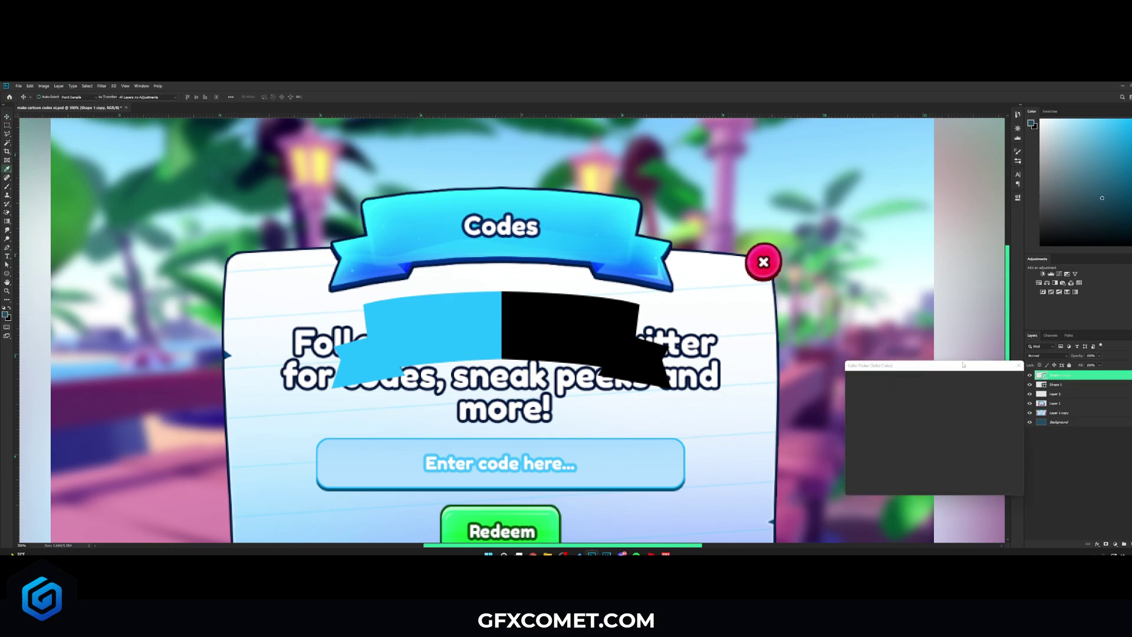
click(1001, 381)
Draw a small ribbon fold with the Pen tool beneath the left inner corner of the banner, layered behind both halves
click(1070, 395)
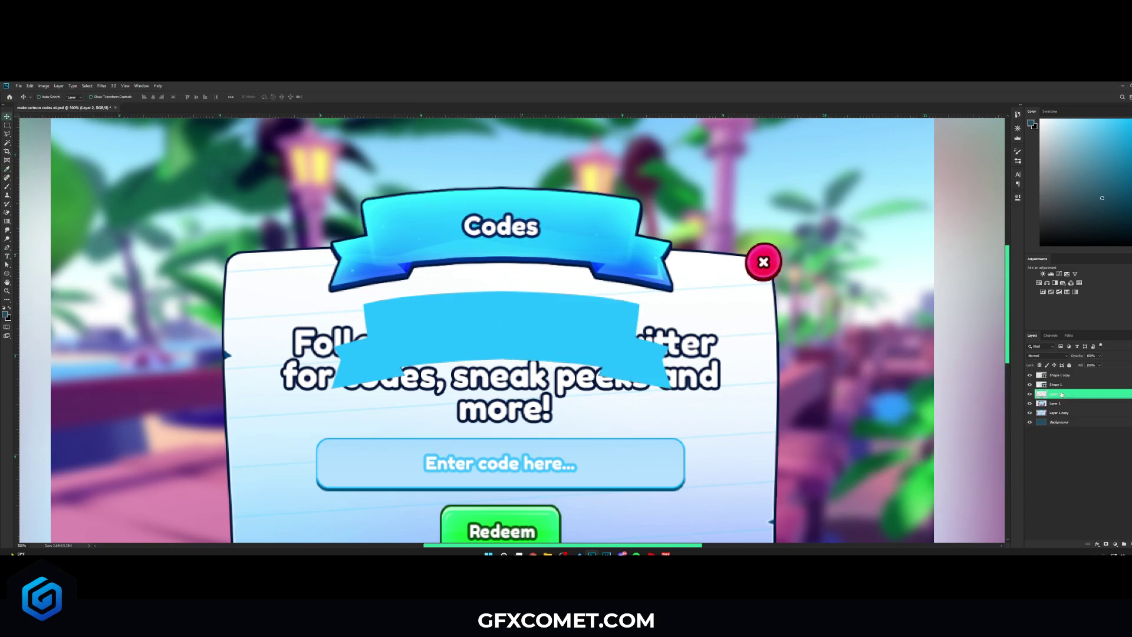
click(8, 248)
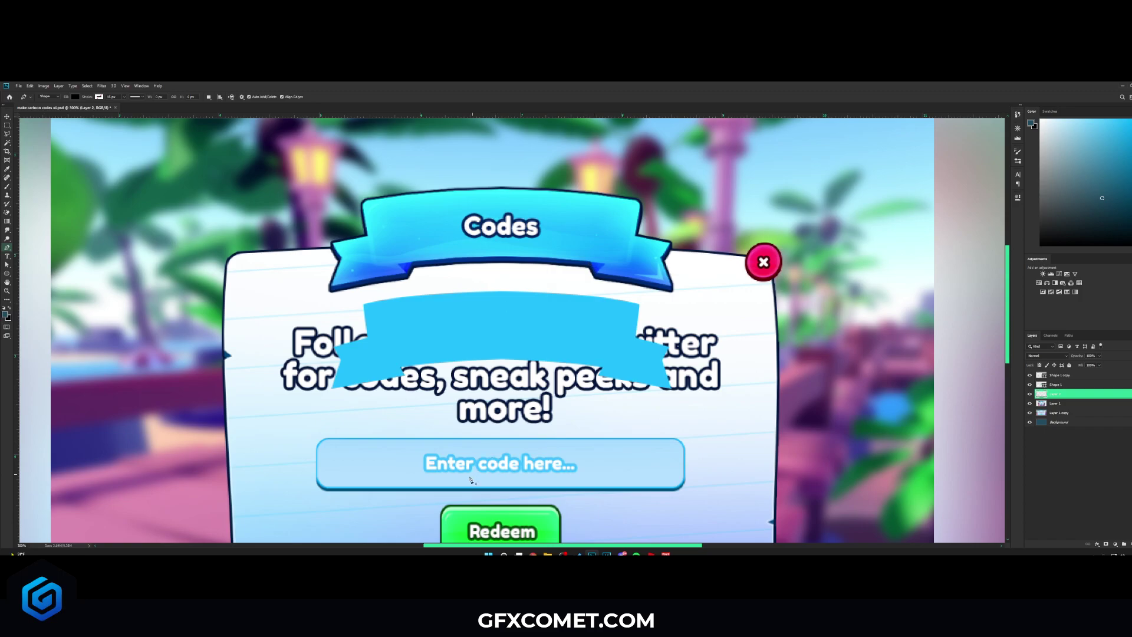
drag(404, 359, 417, 359)
key(Escape)
key(v)
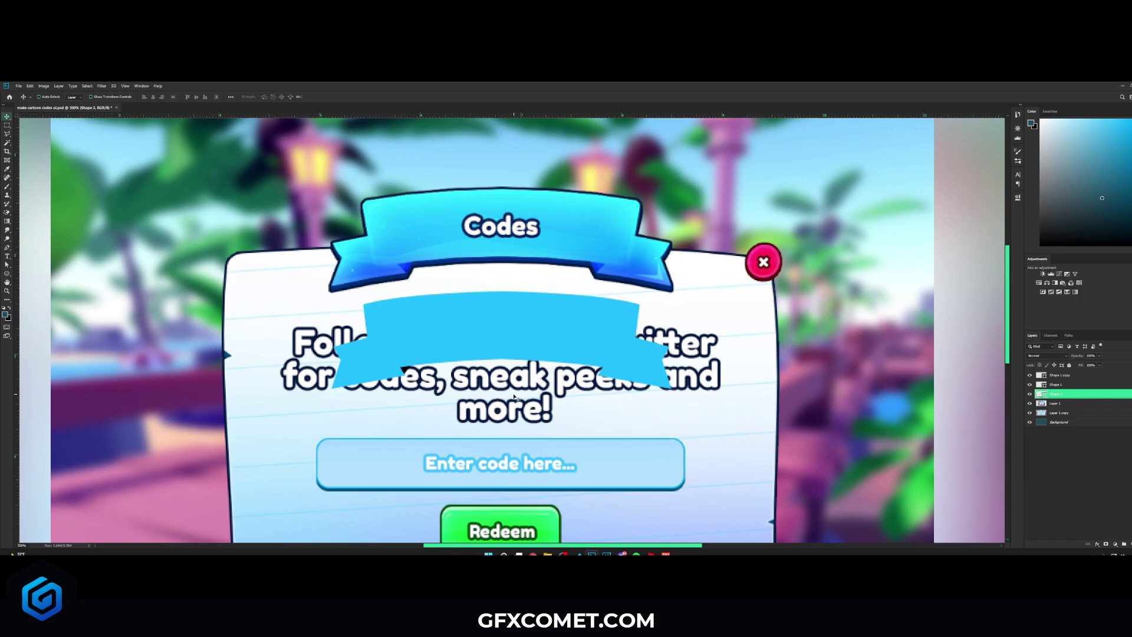
Fill the left ribbon fold with a darker shade of the banner's blue
double_click(1039, 394)
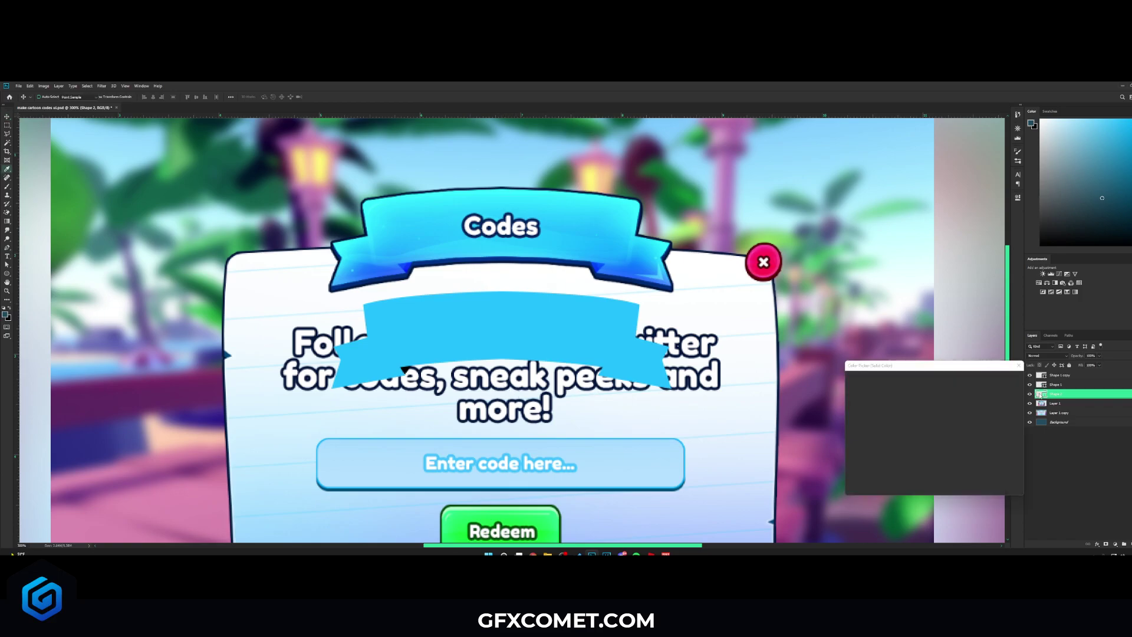
click(442, 325)
mouse_move(927, 393)
mouse_down()
mouse_move(919, 407)
mouse_move(905, 404)
mouse_up()
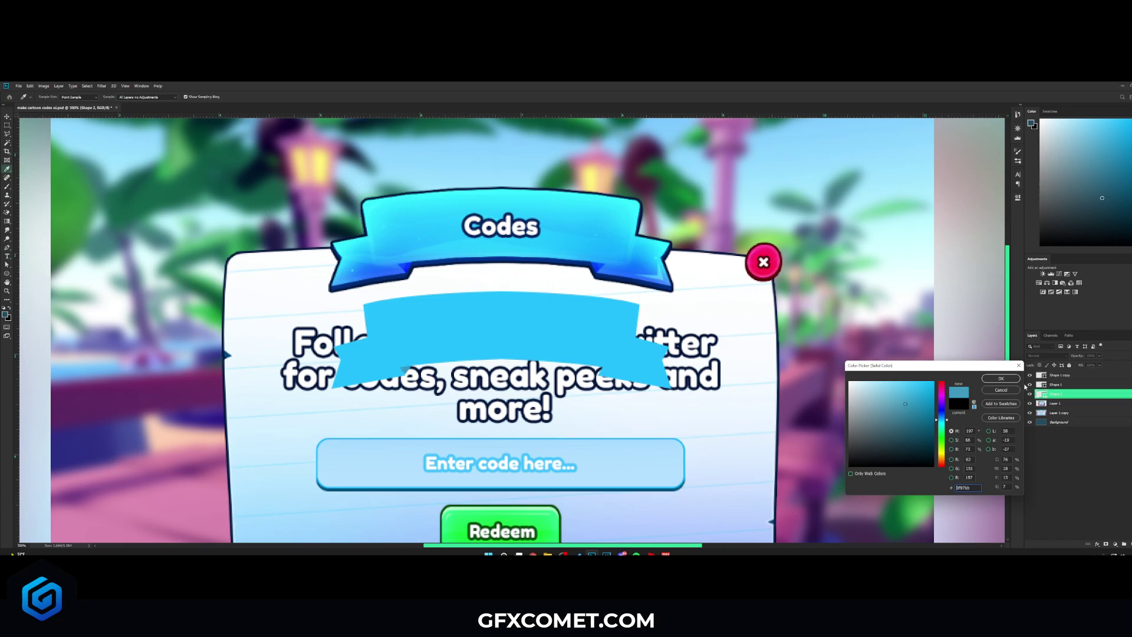
click(1001, 378)
Duplicate the ribbon fold as a mirrored copy, place it at the banner's right inner corner, and save the document
key(ctrl+j)
key(ctrl+t)
key(Return)
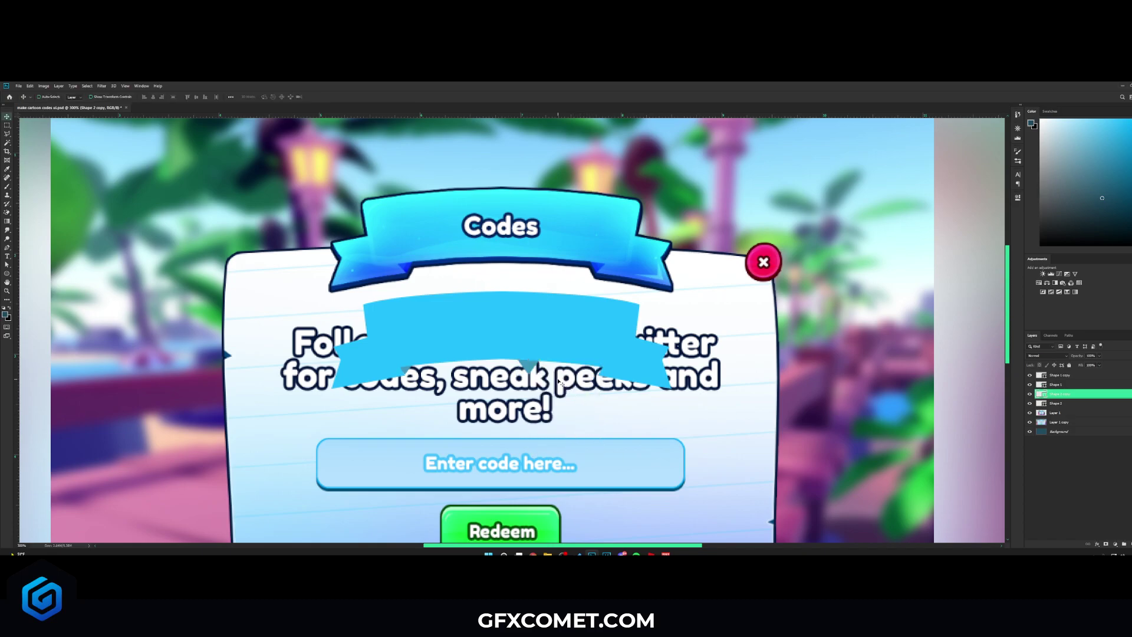
shift+drag(531, 370, 602, 372)
click(1058, 413)
key(ctrl+s)
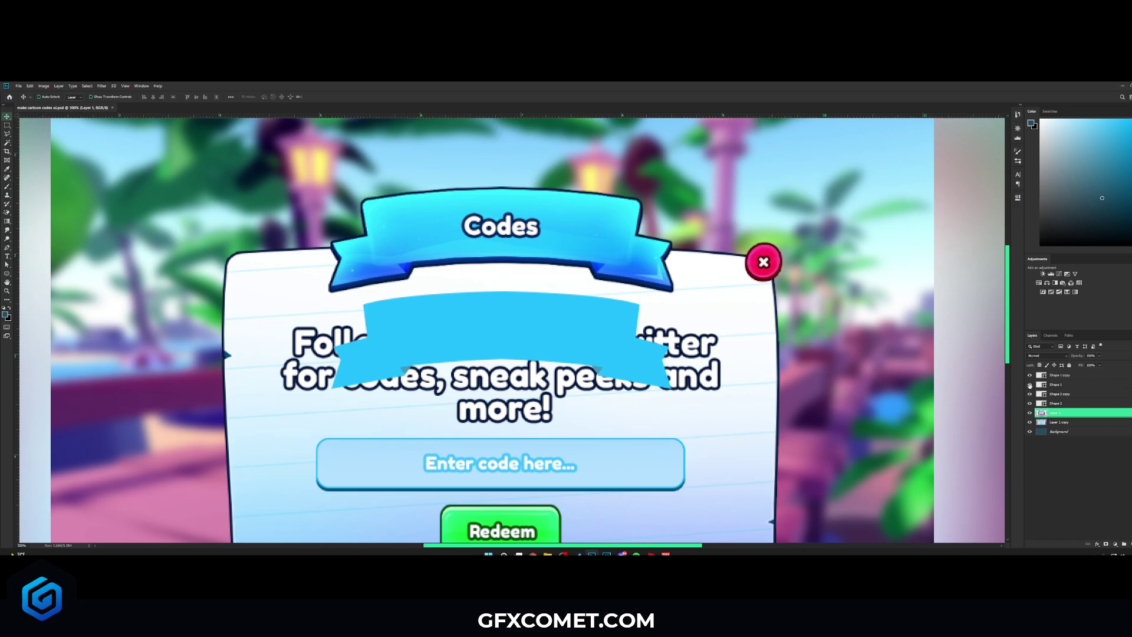
Group the two banner half layers together
click(1071, 384)
shift+click(1072, 376)
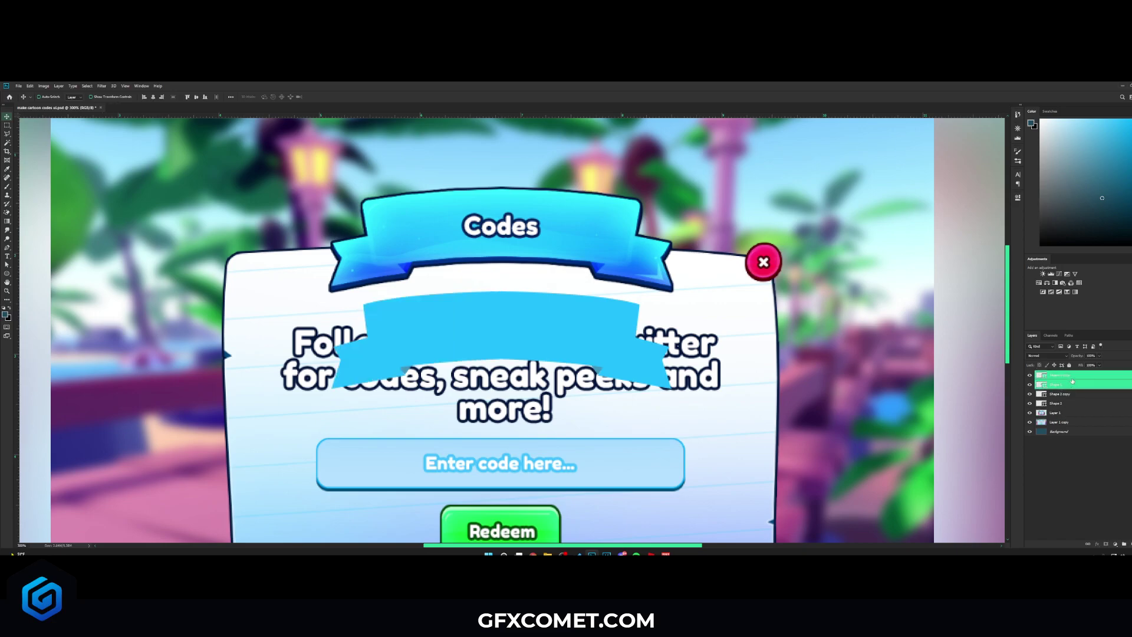
key(ctrl+g)
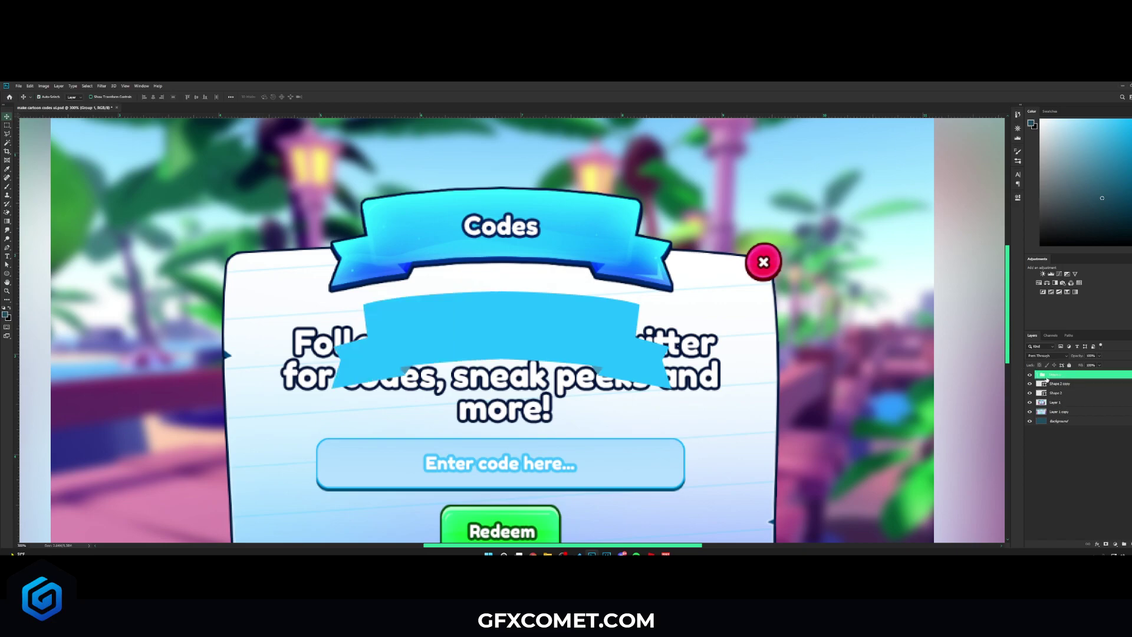
Duplicate the banner group, hide the original as a backup and convert the copy to a smart object
key(ctrl+j)
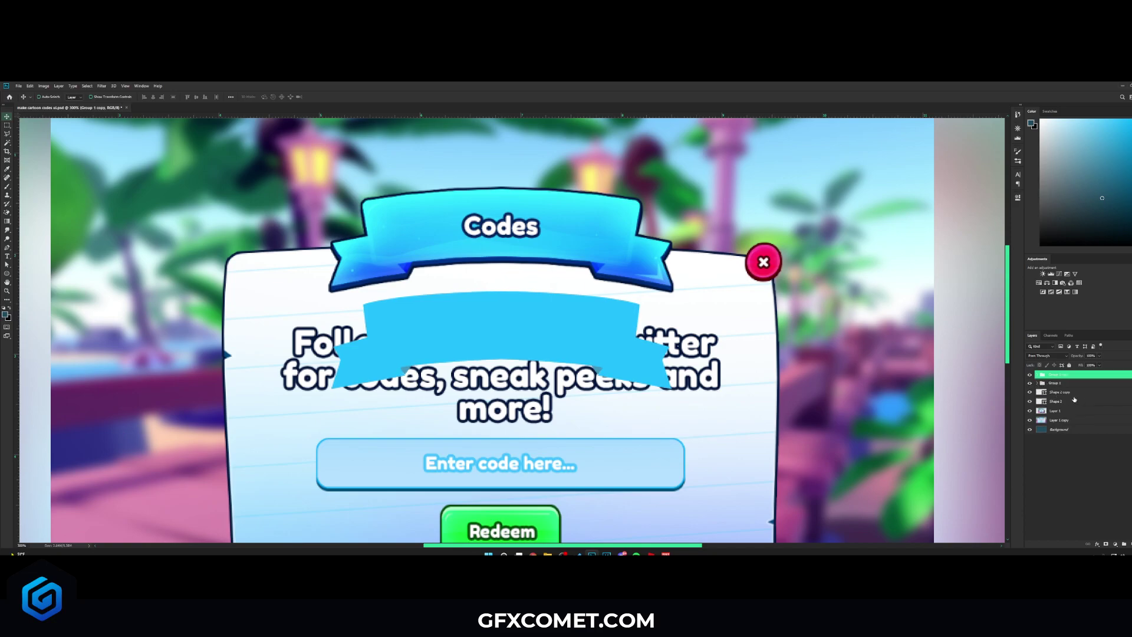
click(1030, 383)
right_click(1073, 376)
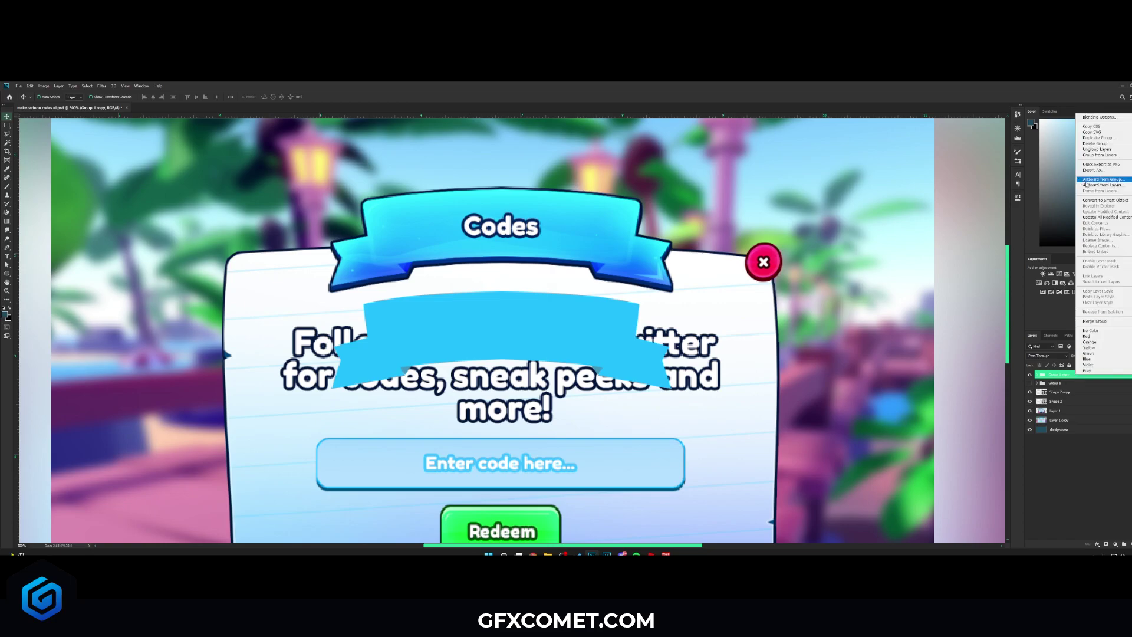
click(1099, 200)
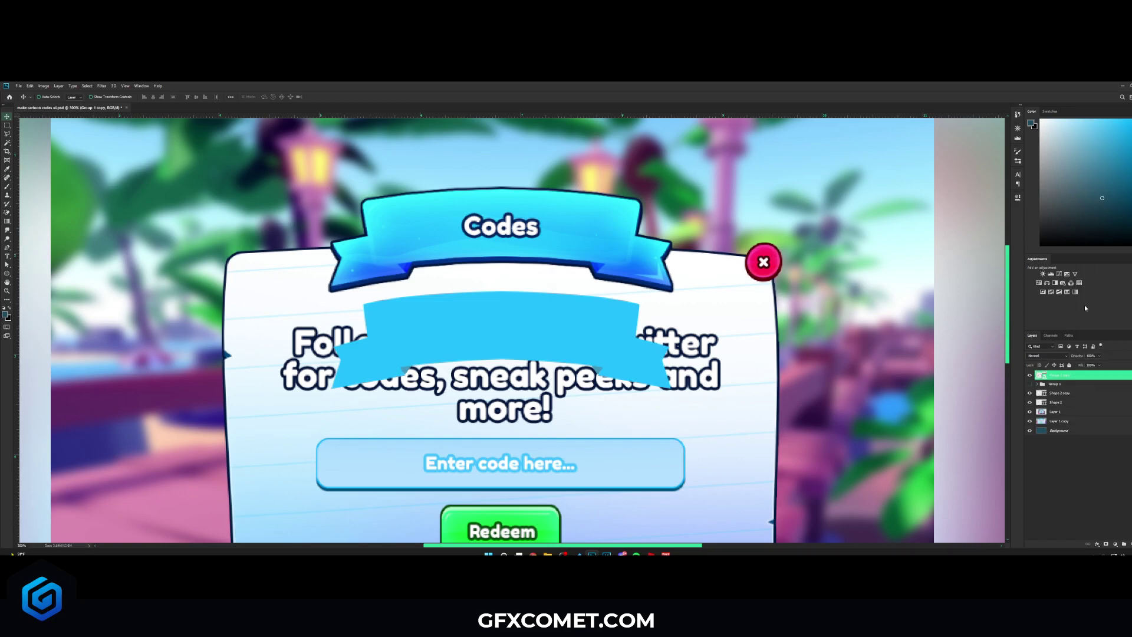
Add a low-opacity black-to-white linear gradient overlay in Overlay mode to the banner smart object
right_click(1076, 377)
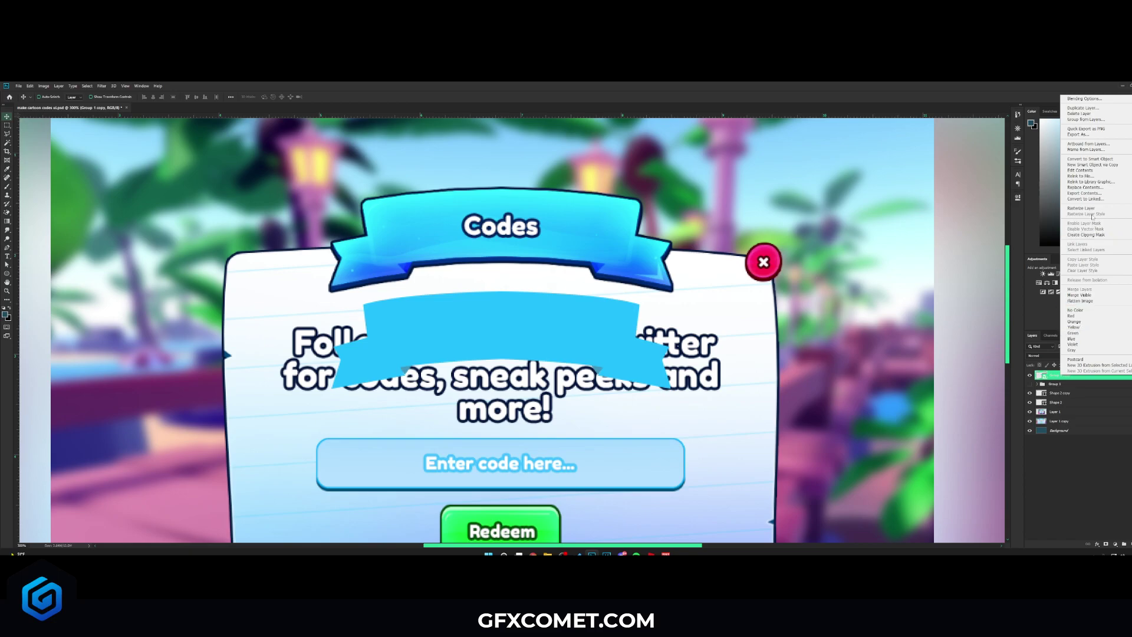
click(1084, 99)
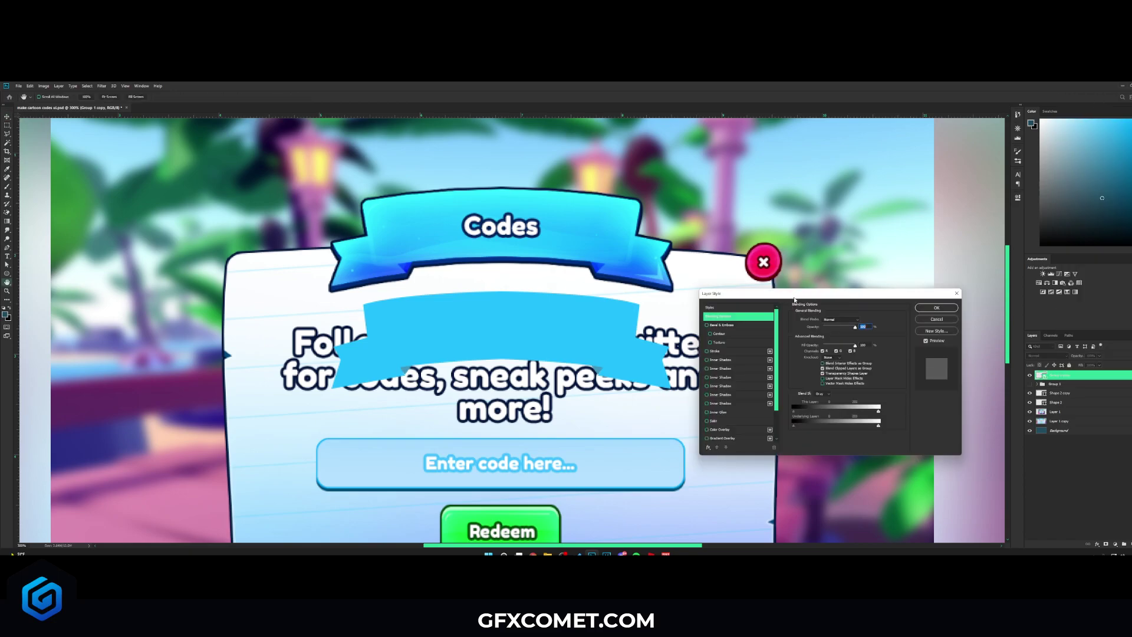
scroll(735, 389, down, 1)
click(725, 389)
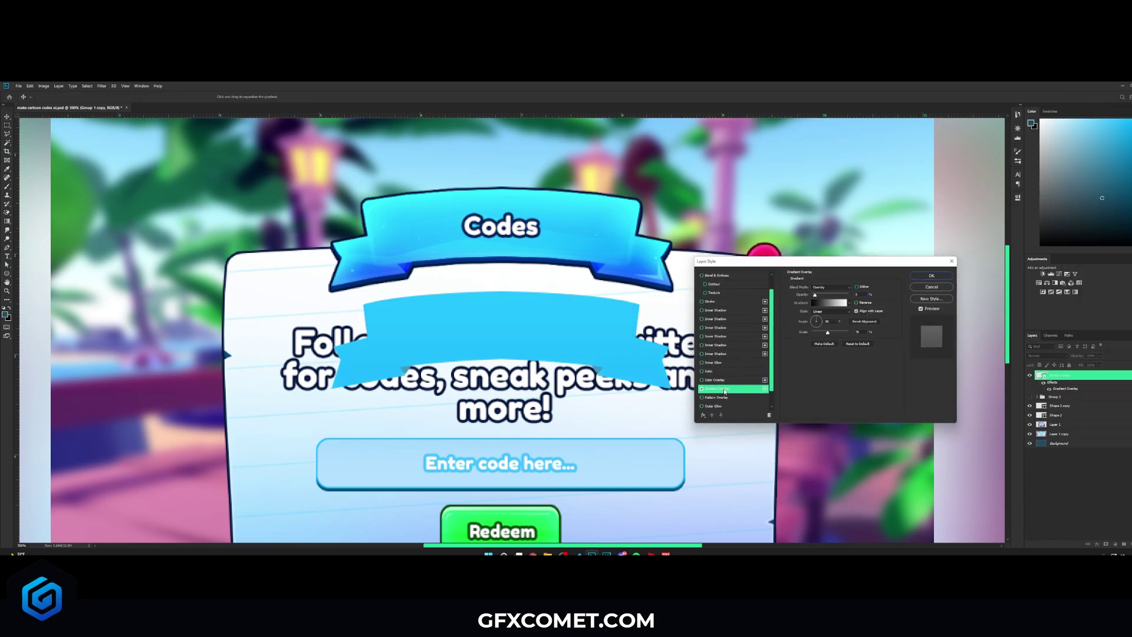
drag(816, 295, 828, 295)
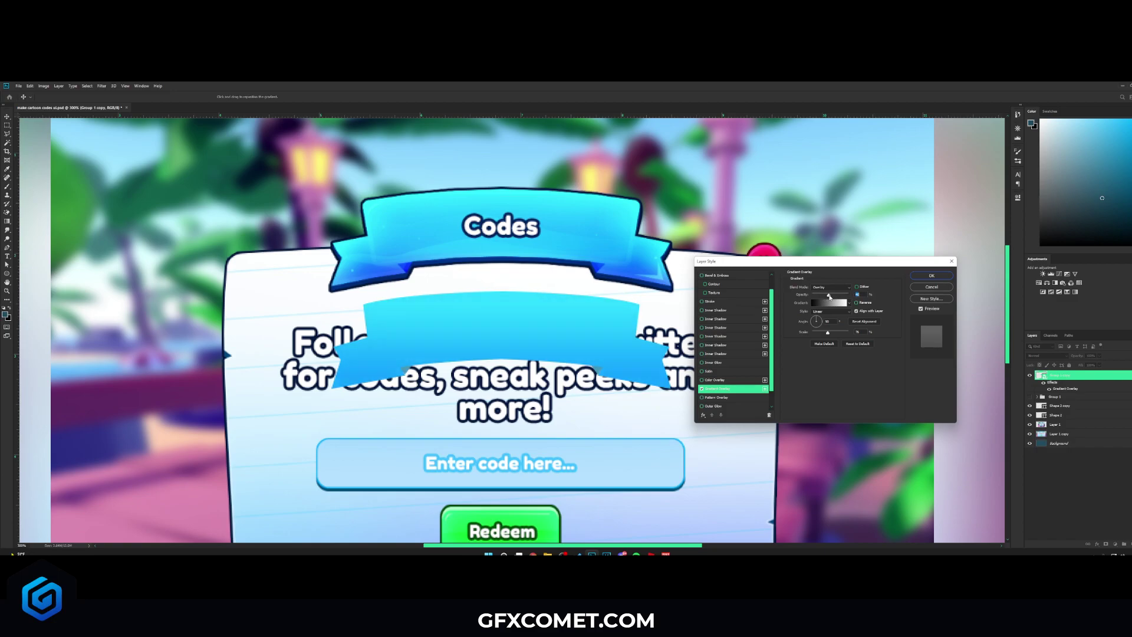
click(823, 306)
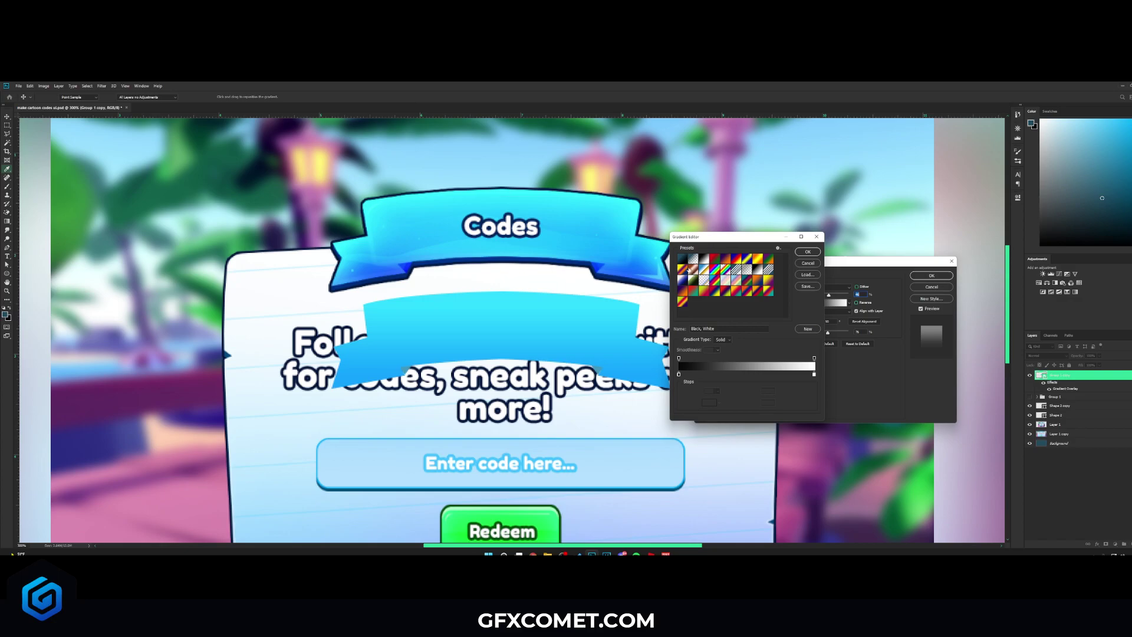
click(808, 253)
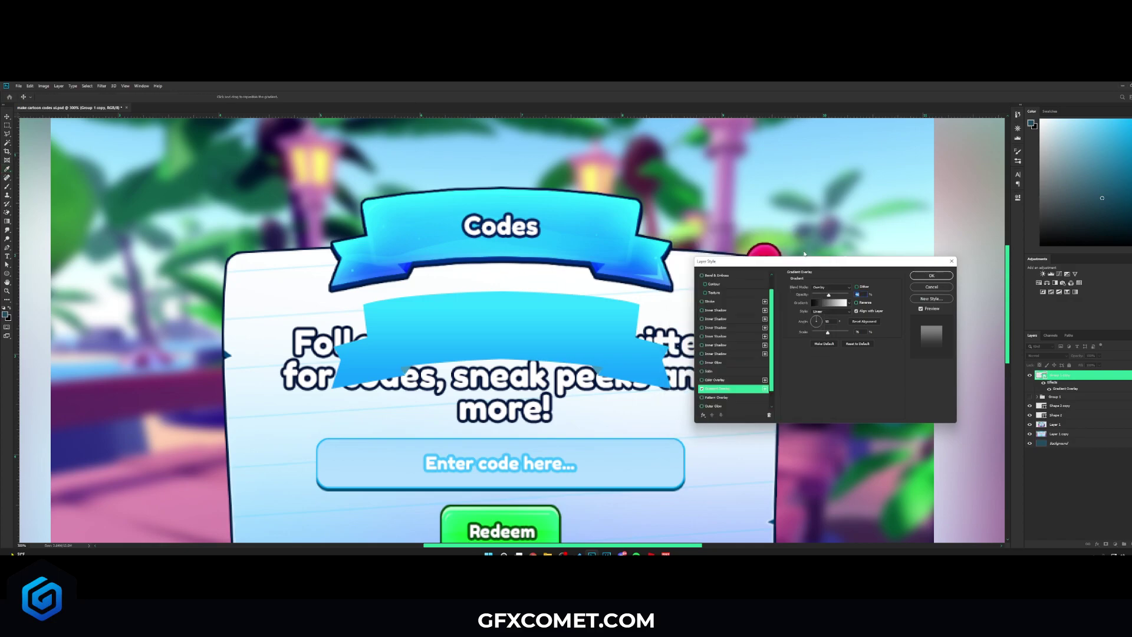
drag(828, 333, 825, 296)
Add a soft black inner shadow in Overlay mode to the banner, adjusting its size and lowering its opacity
click(716, 310)
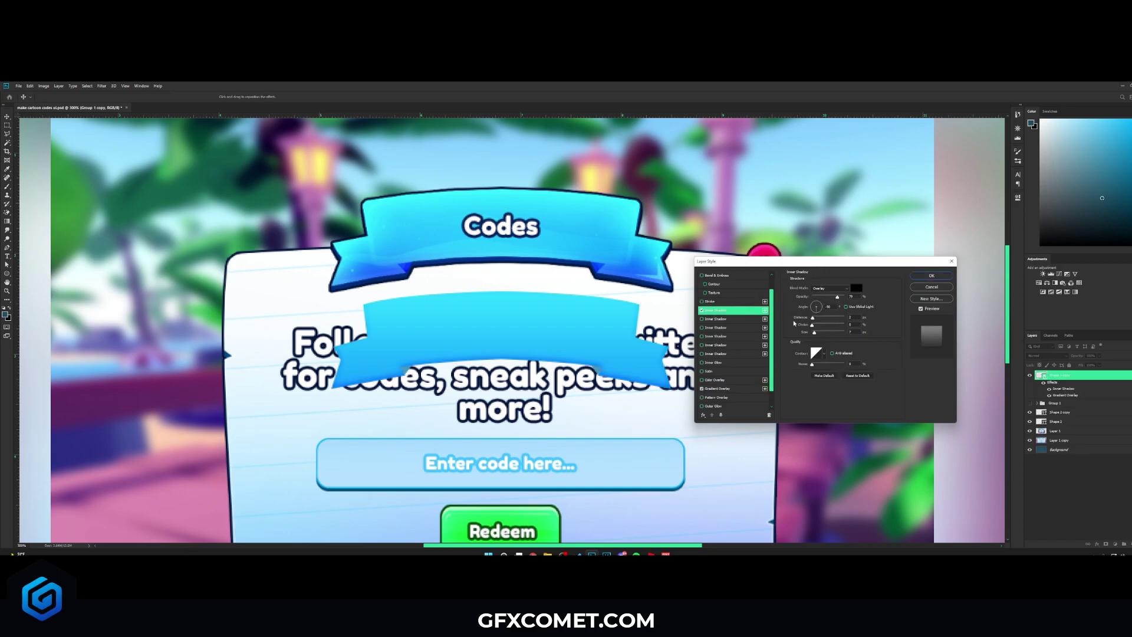
drag(815, 334, 816, 334)
drag(837, 296, 826, 299)
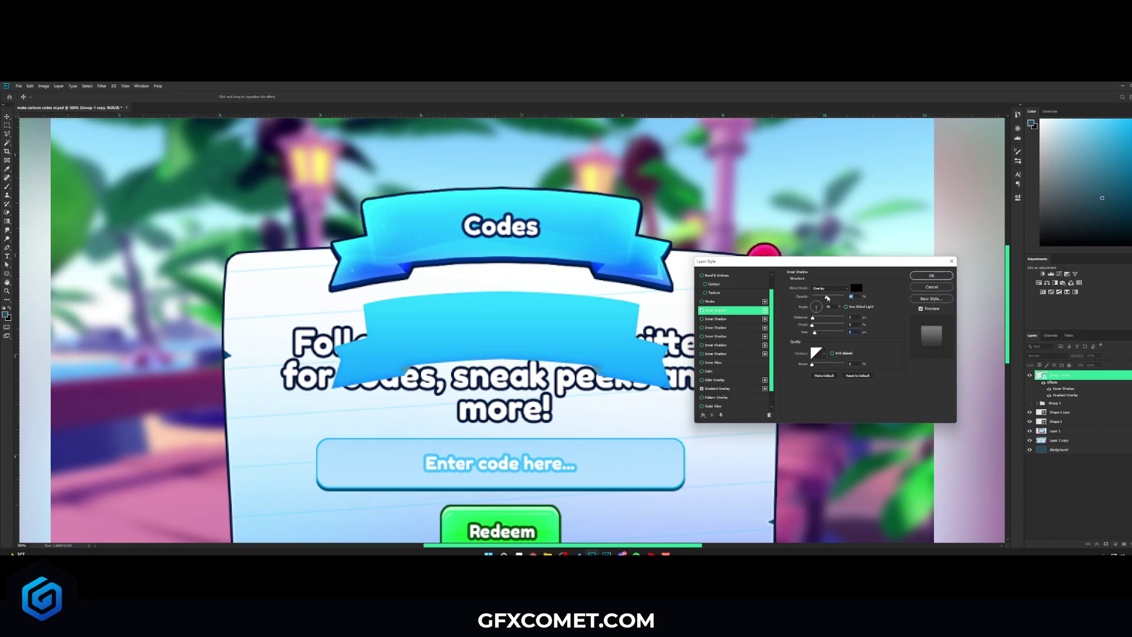
Add a second inner shadow in white with Normal blending to the banner and reduce its opacity
click(726, 319)
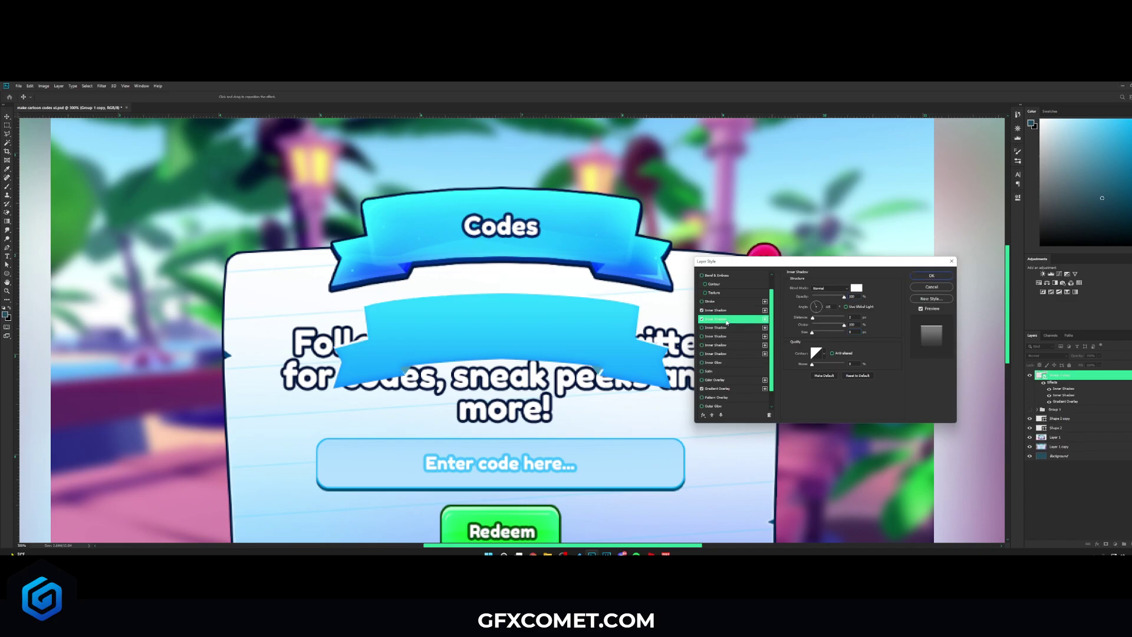
drag(813, 316, 813, 319)
drag(843, 299, 819, 299)
Add a drop shadow to the banner and adjust its opacity and distance
scroll(728, 377, down, 1)
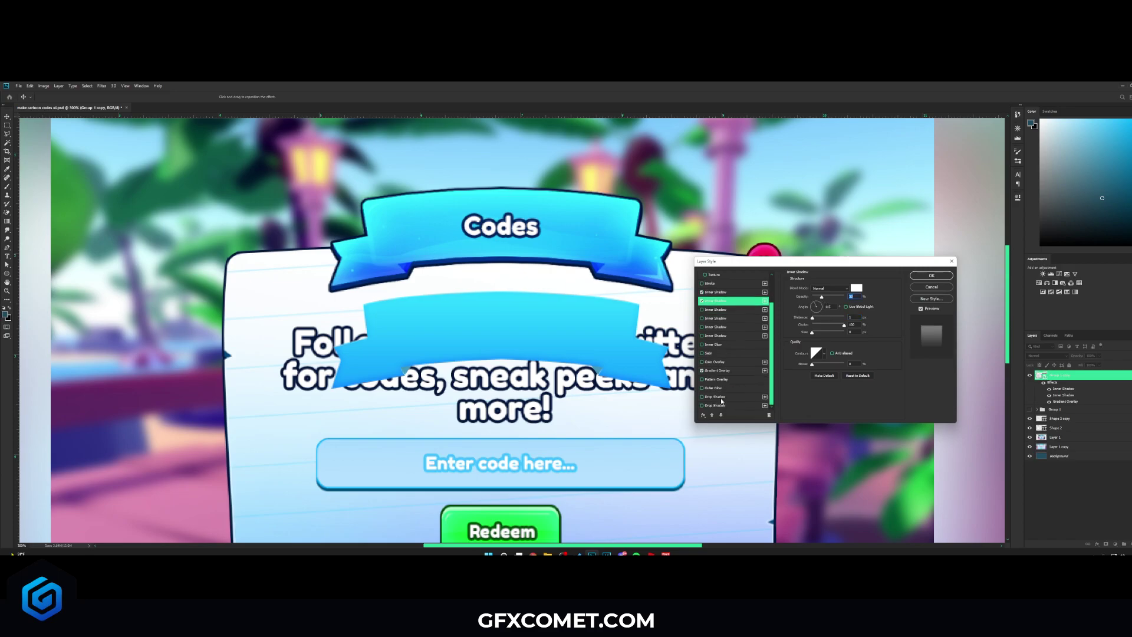
click(724, 398)
drag(830, 297, 812, 319)
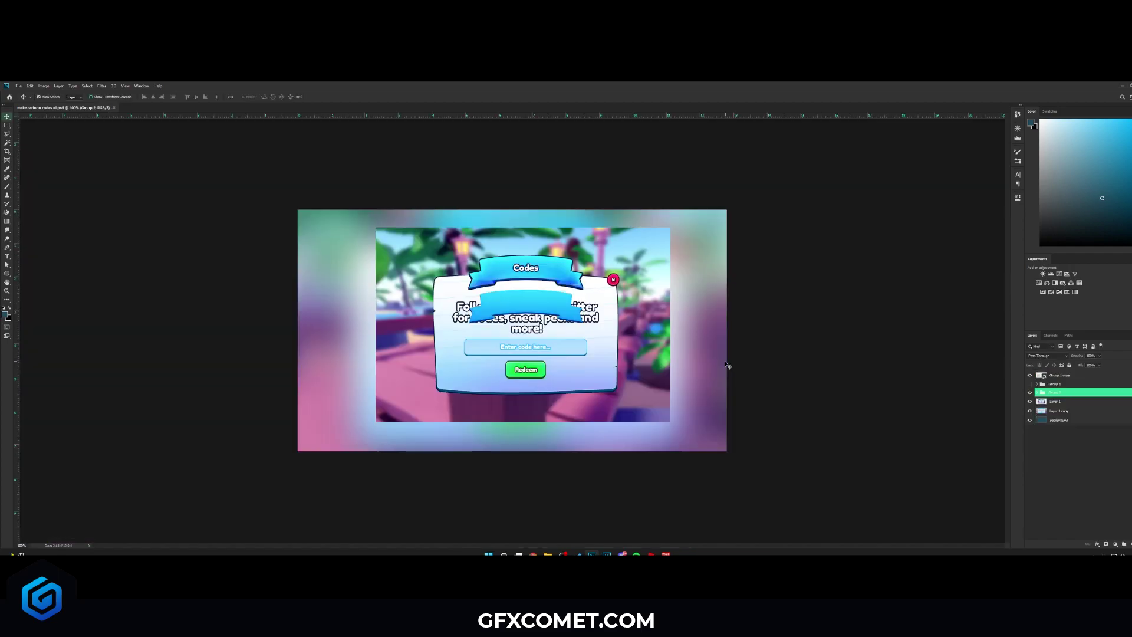
Move the ribbon folds group directly beneath the banner layer and group the two together
key(ctrl+plus)
drag(1045, 394, 1061, 377)
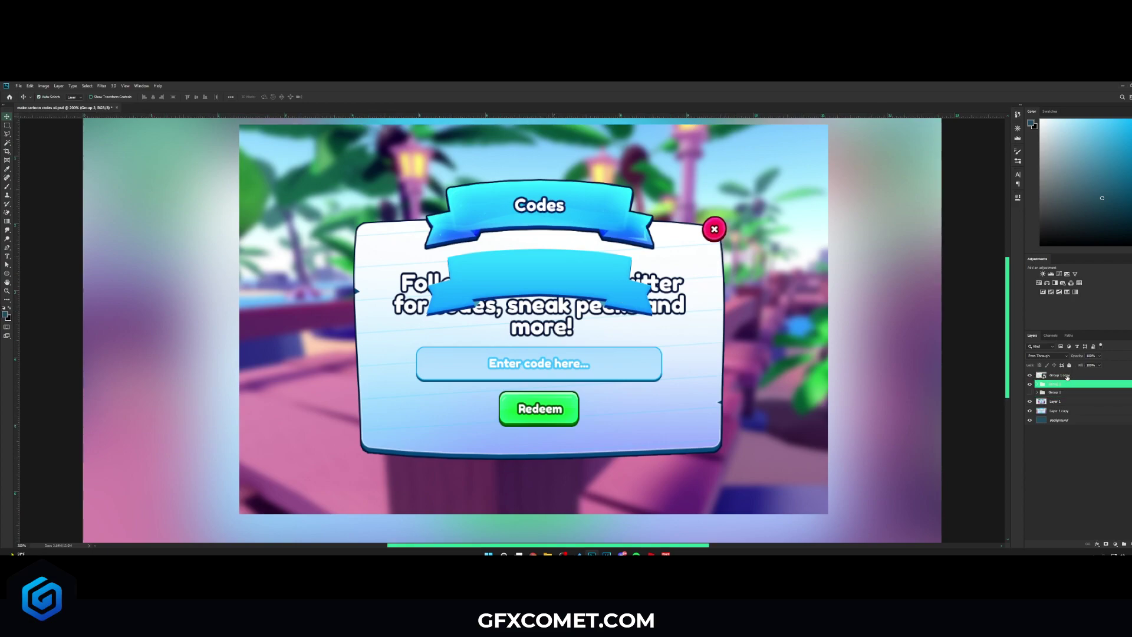
shift+click(1061, 375)
key(ctrl+g)
Duplicate the combined banner group, hide the original and convert the copy to a smart object
key(ctrl+j)
right_click(1063, 377)
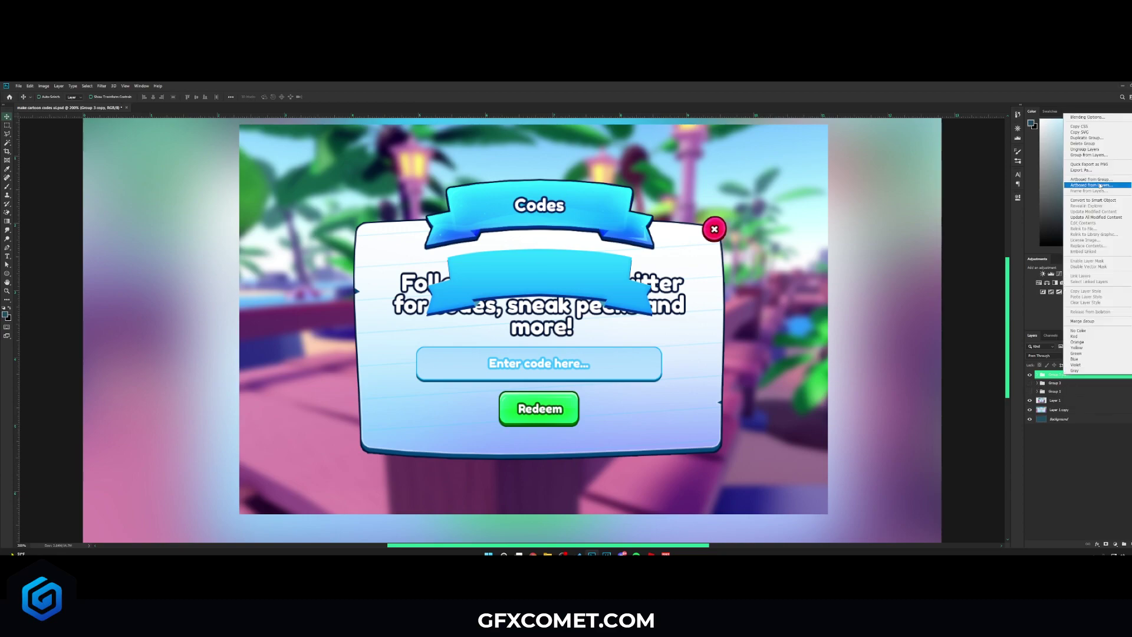
click(1084, 199)
Give the combined banner a thin outside stroke in the dark navy sampled from the reference banner's outline
drag(661, 279, 687, 288)
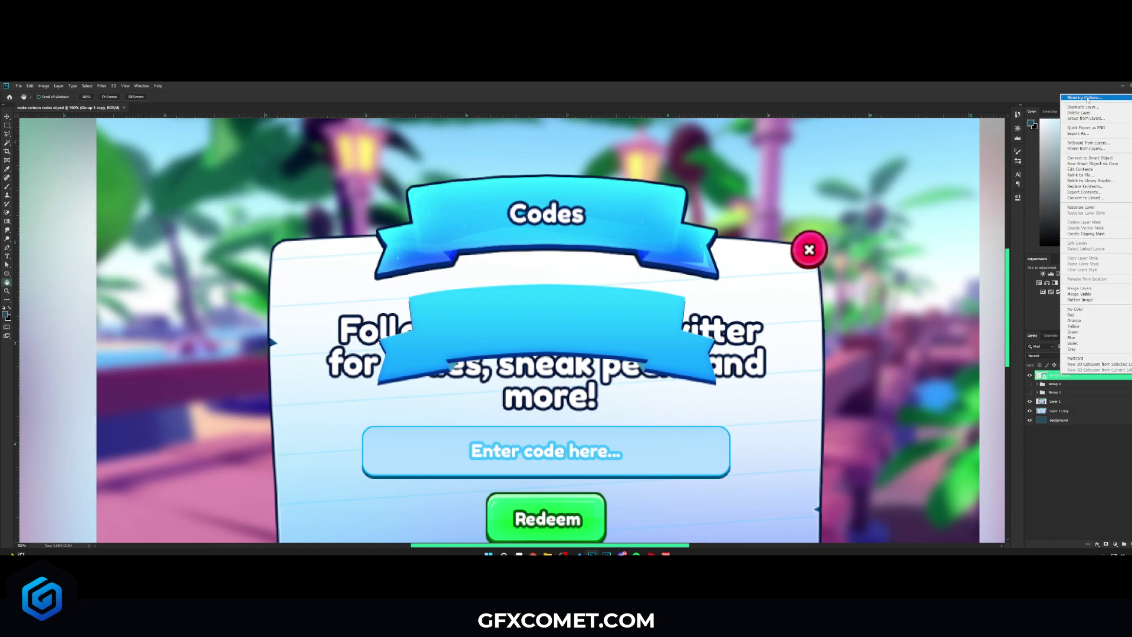
click(1085, 98)
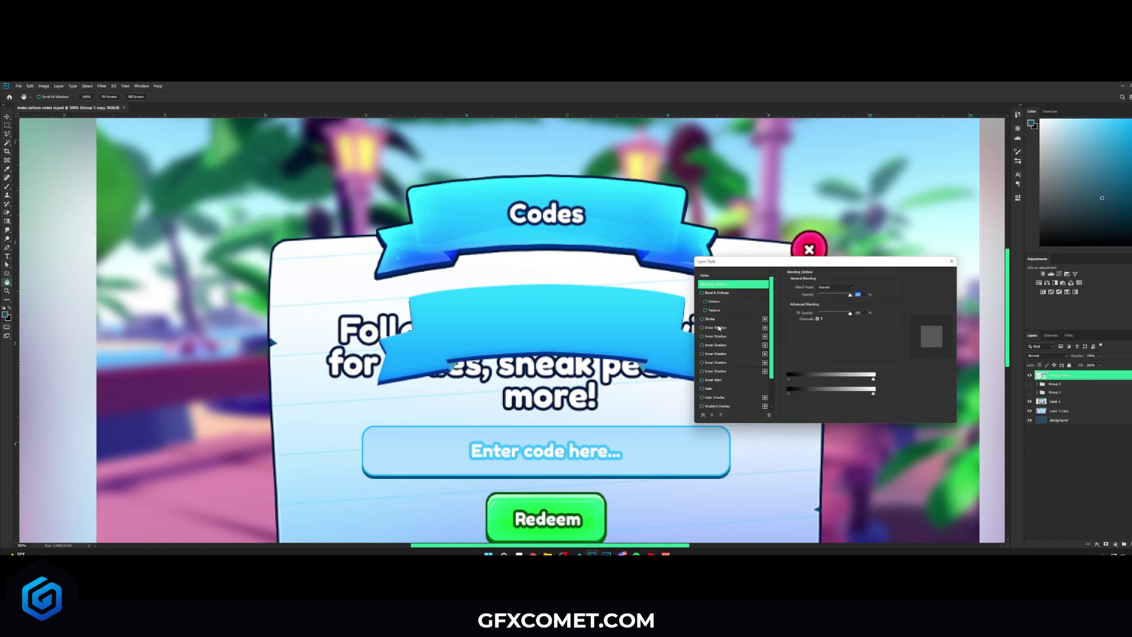
click(710, 319)
click(802, 335)
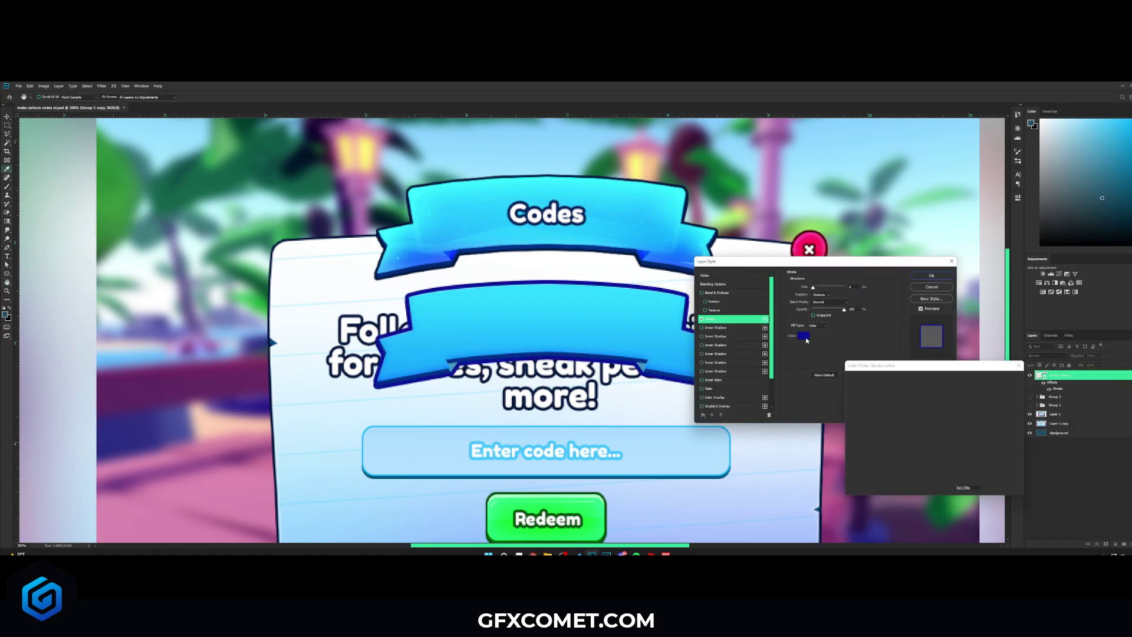
click(397, 218)
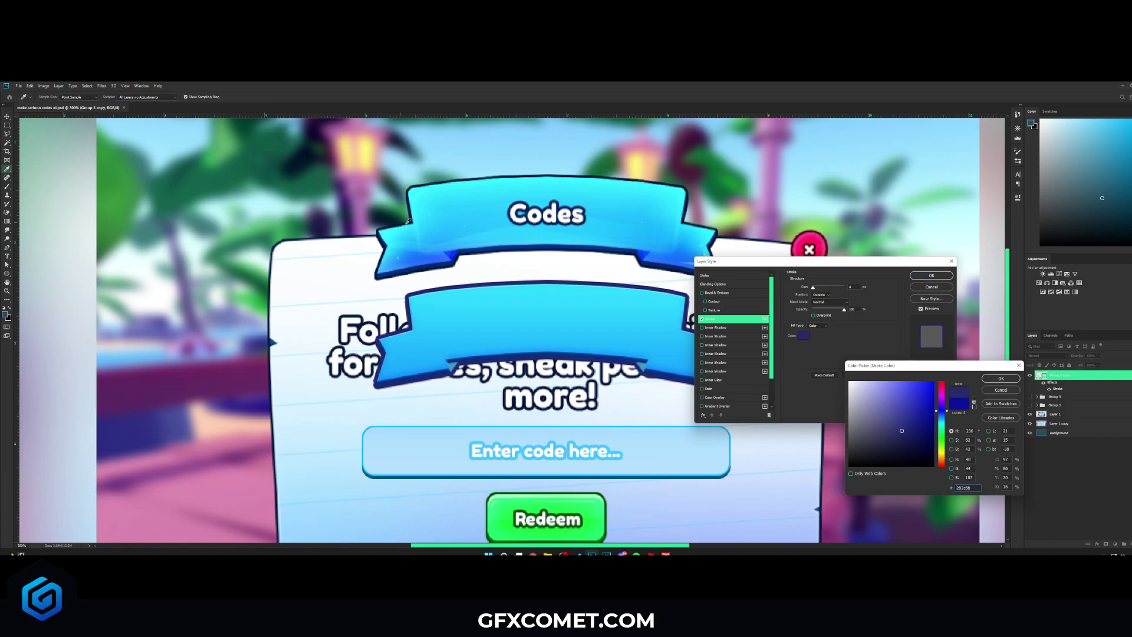
click(423, 186)
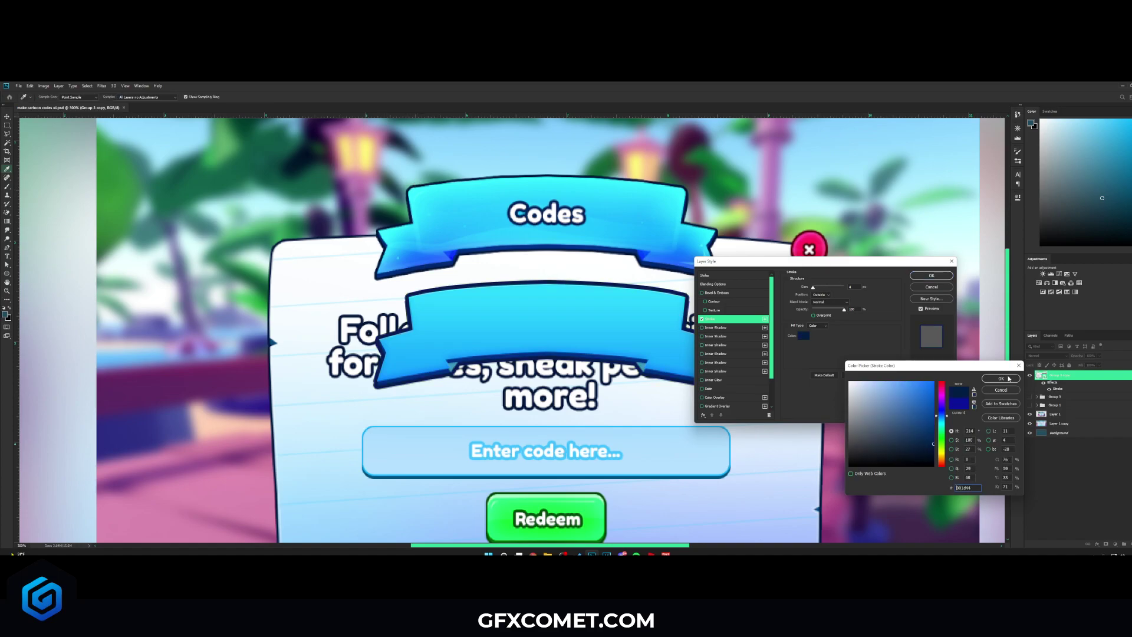
click(1000, 379)
drag(813, 288, 813, 288)
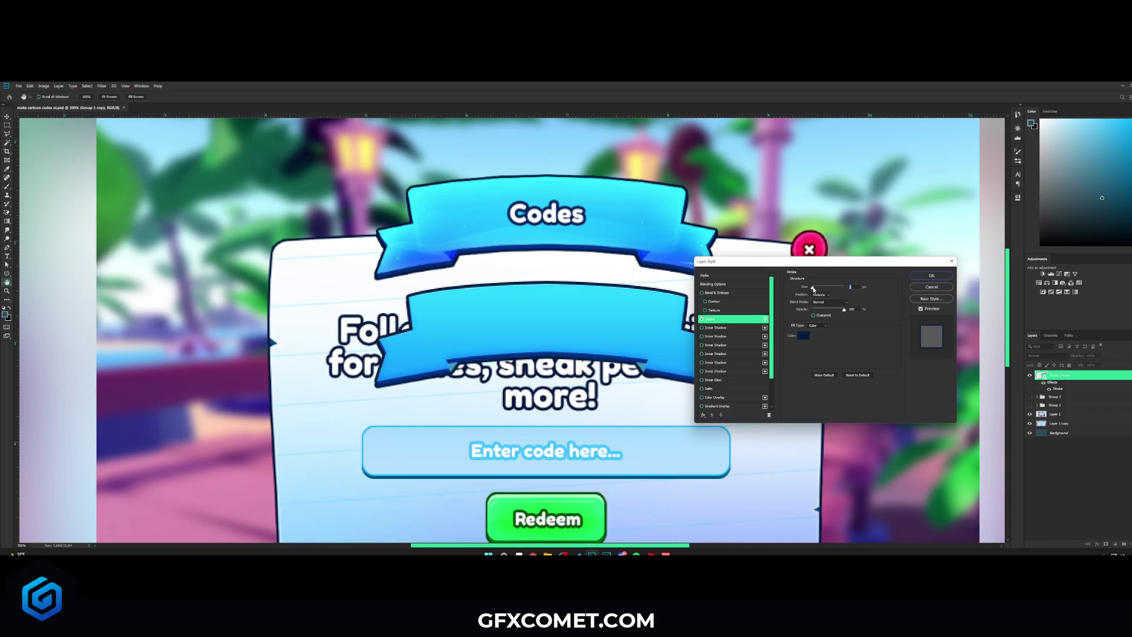
click(931, 276)
Add the text "Codes" in white on the new banner
key(t)
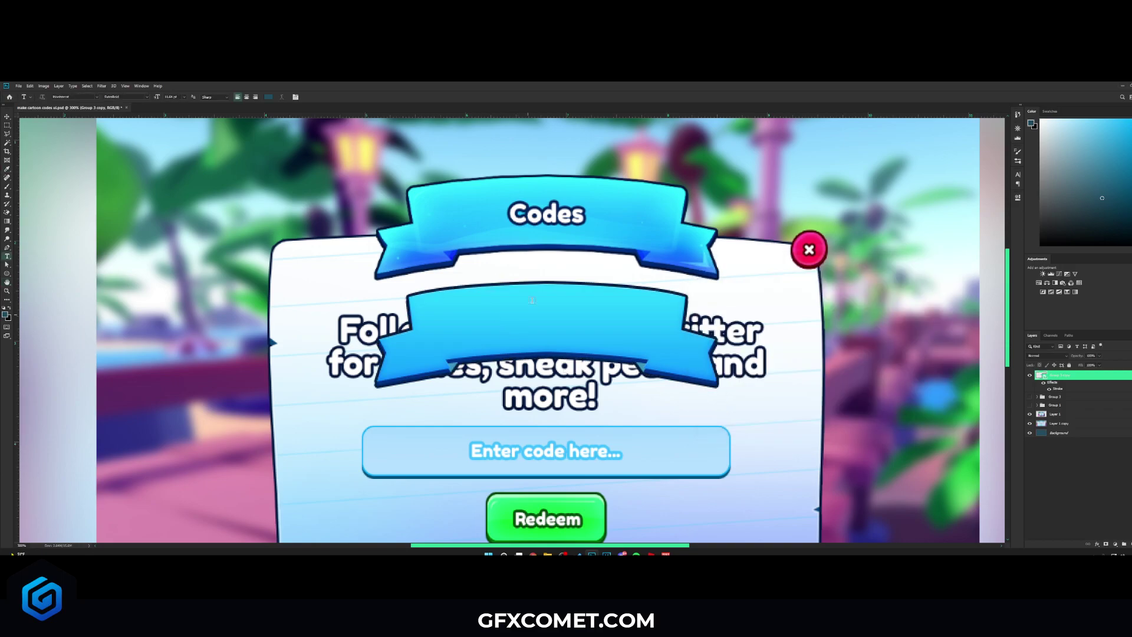
key(d)
key(x)
click(526, 324)
text(codes)
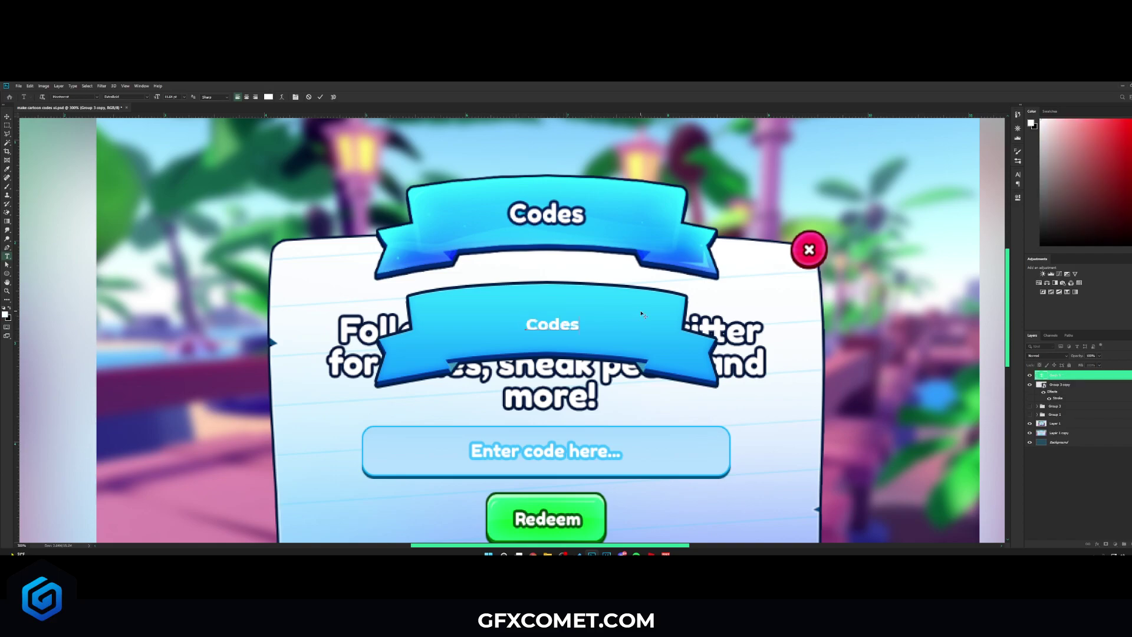
Scale up the "Codes" text to match the reference title and position it on the banner
click(7, 117)
key(ctrl+t)
drag(580, 316, 606, 324)
key(Return)
Try to copy the banner's layer style onto the "Codes" text
right_click(1059, 386)
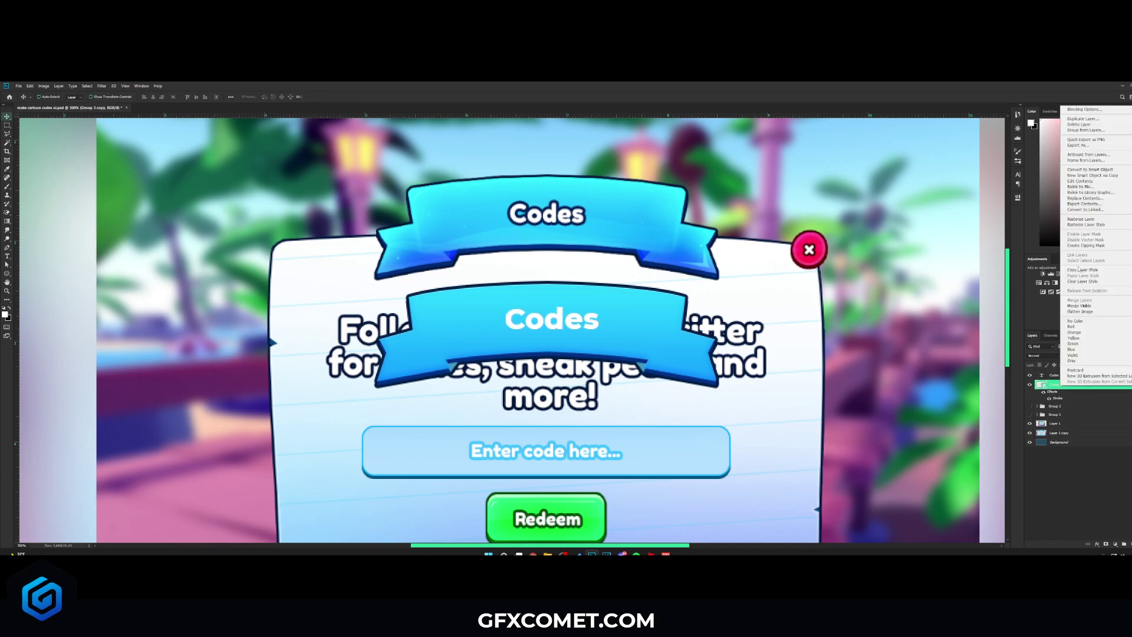
click(1082, 271)
right_click(1061, 375)
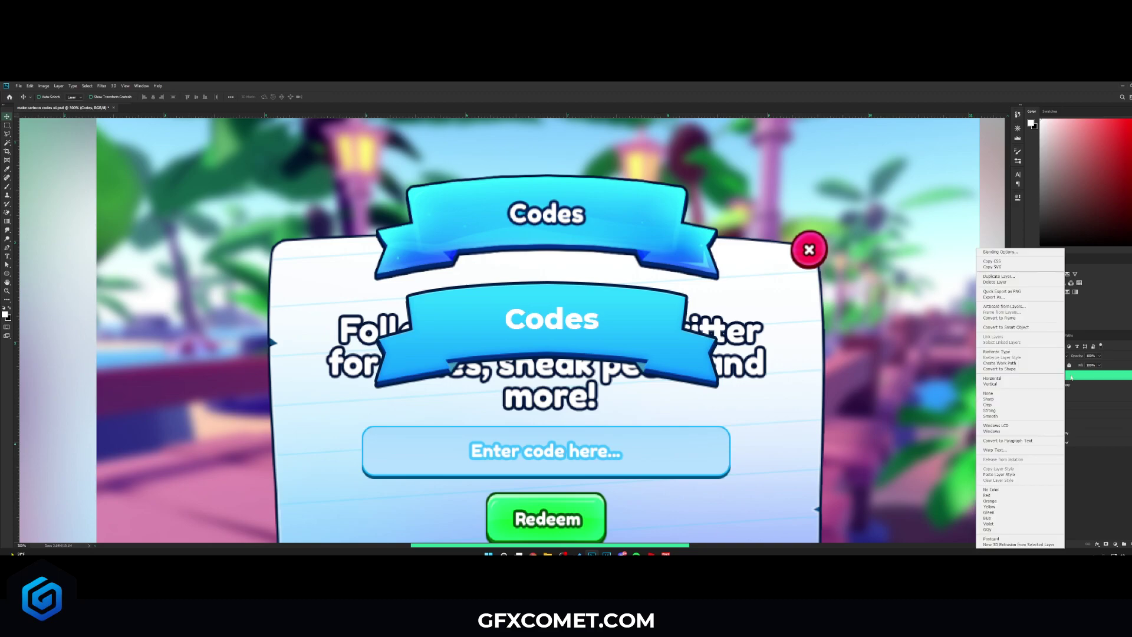
click(1002, 473)
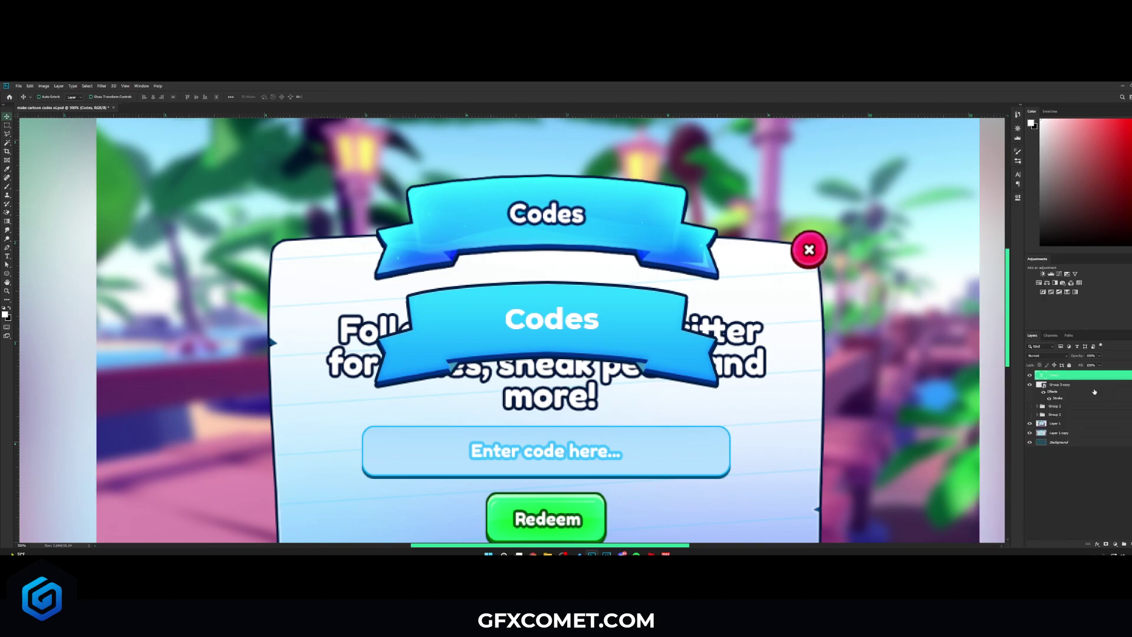
Copy the banner's stroke style onto the "Codes" text layer and nudge the text to the banner's center
click(1074, 386)
right_click(1076, 390)
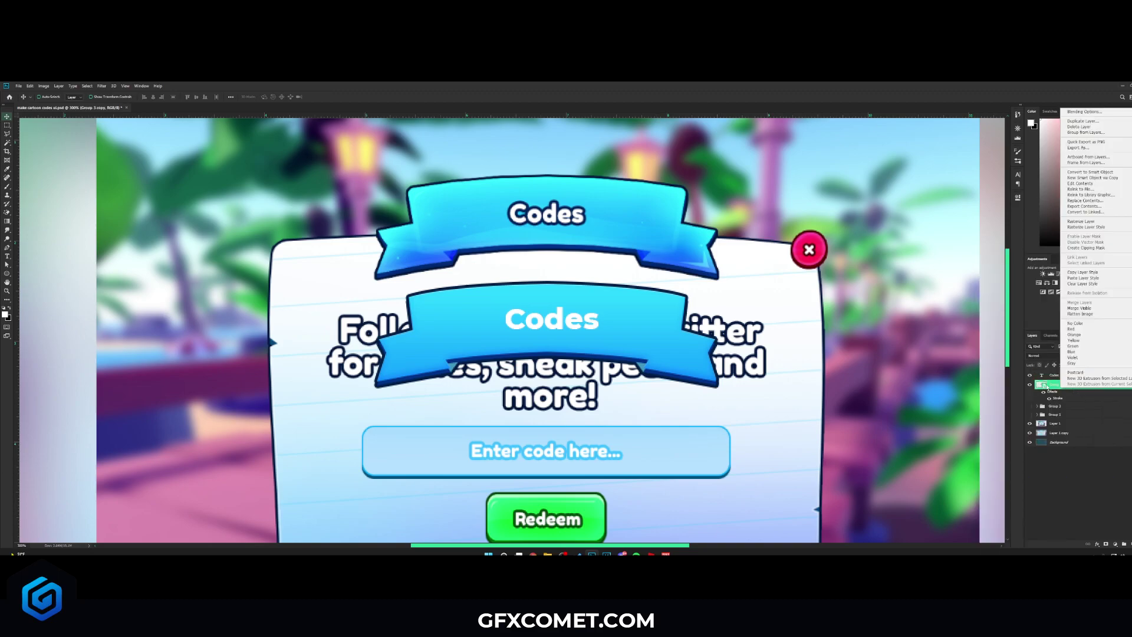
click(1082, 272)
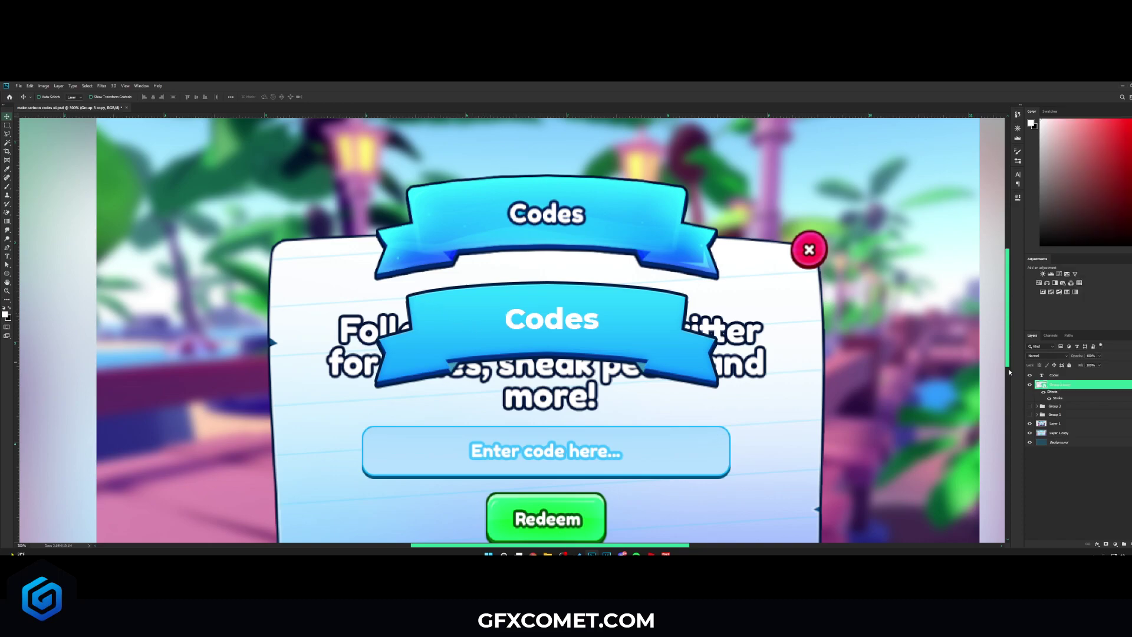
right_click(1062, 375)
click(1082, 475)
mouse_move(587, 294)
mouse_down()
mouse_move(568, 299)
mouse_move(580, 294)
mouse_up()
Group the "Codes" text with the banner layer and name the group Banner
shift+click(1061, 399)
key(ctrl+g)
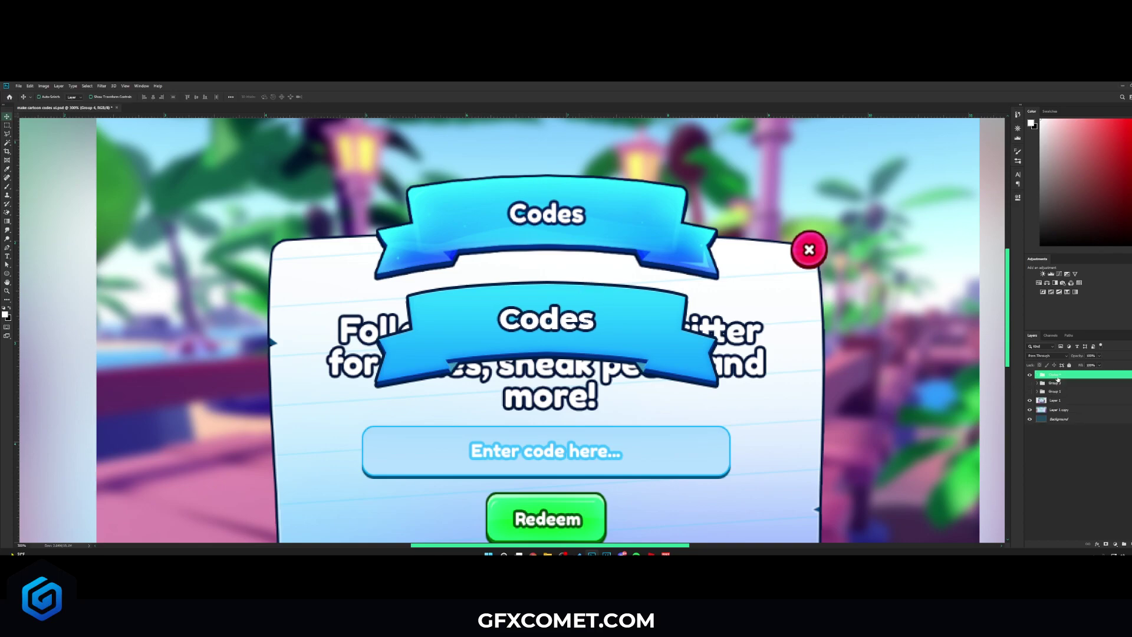
double_click(1058, 374)
key(Return)
Check the banner without the reference screenshot, restore the reference and hide the Banner group
key(ctrl+1)
click(1029, 400)
drag(532, 268, 523, 206)
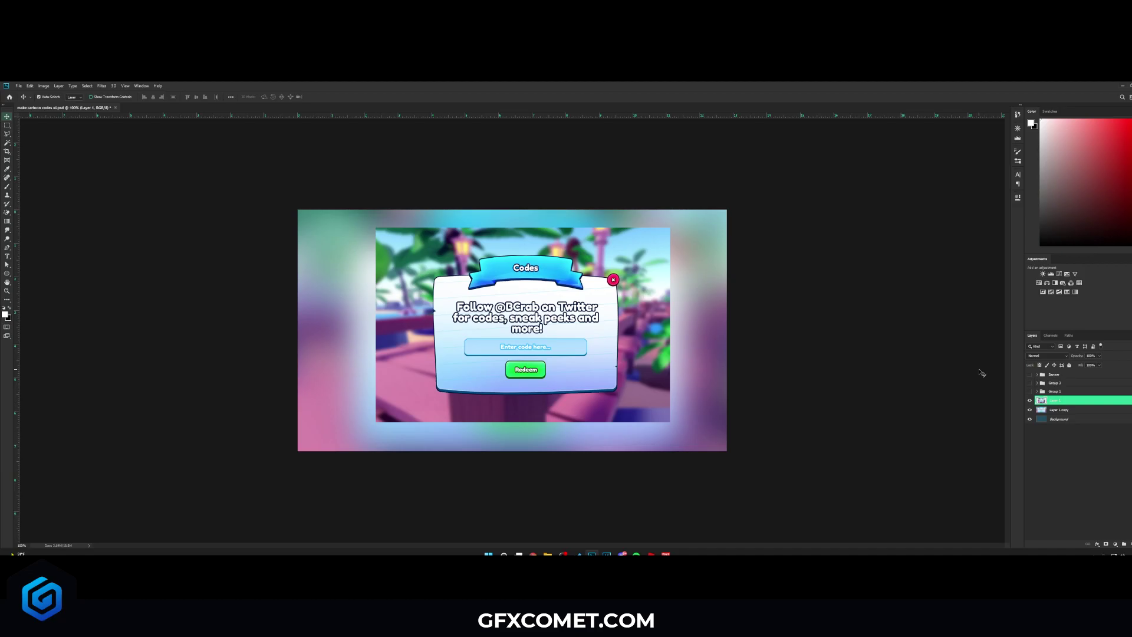
On a new layer above the reference, start a white Pen tool shape tracing the panel's upper-left corner and left edge
key(ctrl+plus)
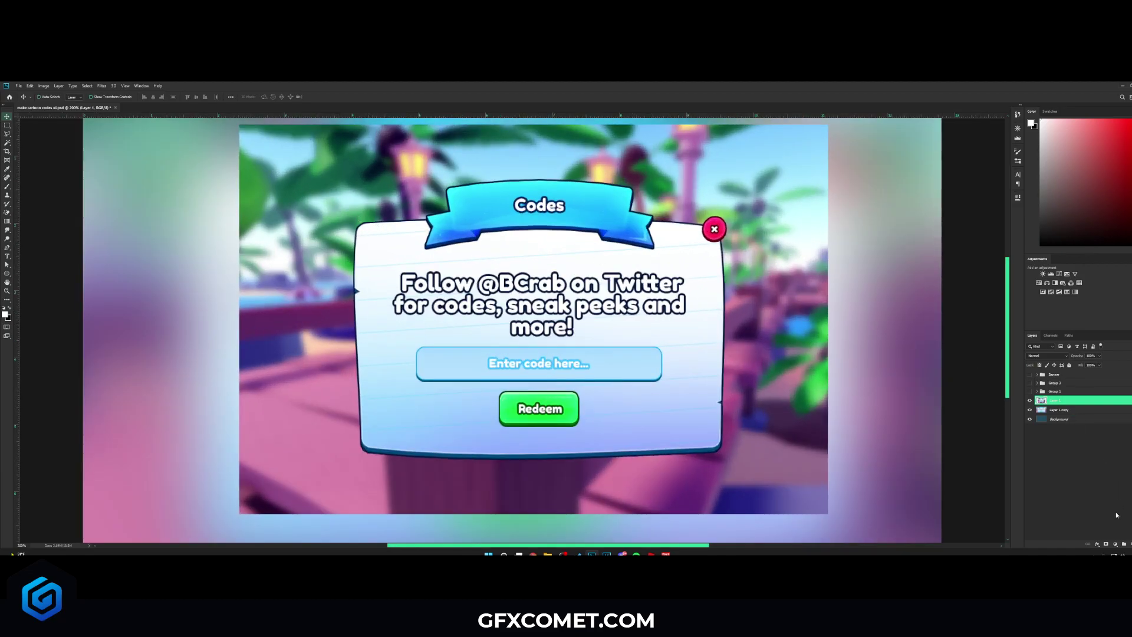
click(1130, 543)
click(7, 248)
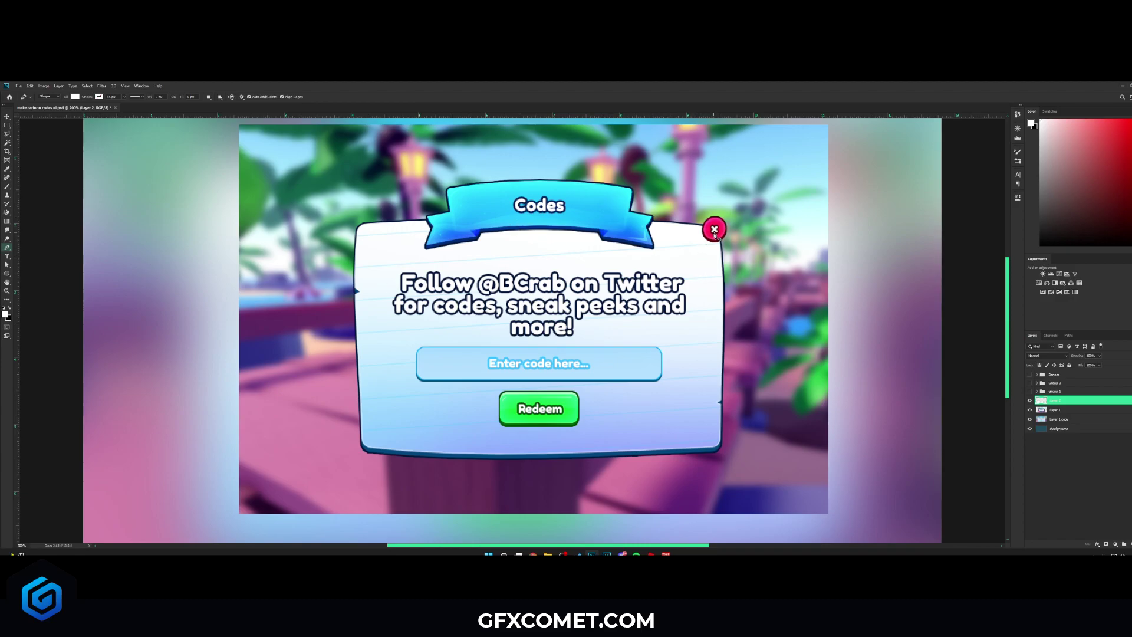
click(440, 219)
click(368, 226)
click(358, 234)
click(355, 289)
drag(355, 296, 357, 296)
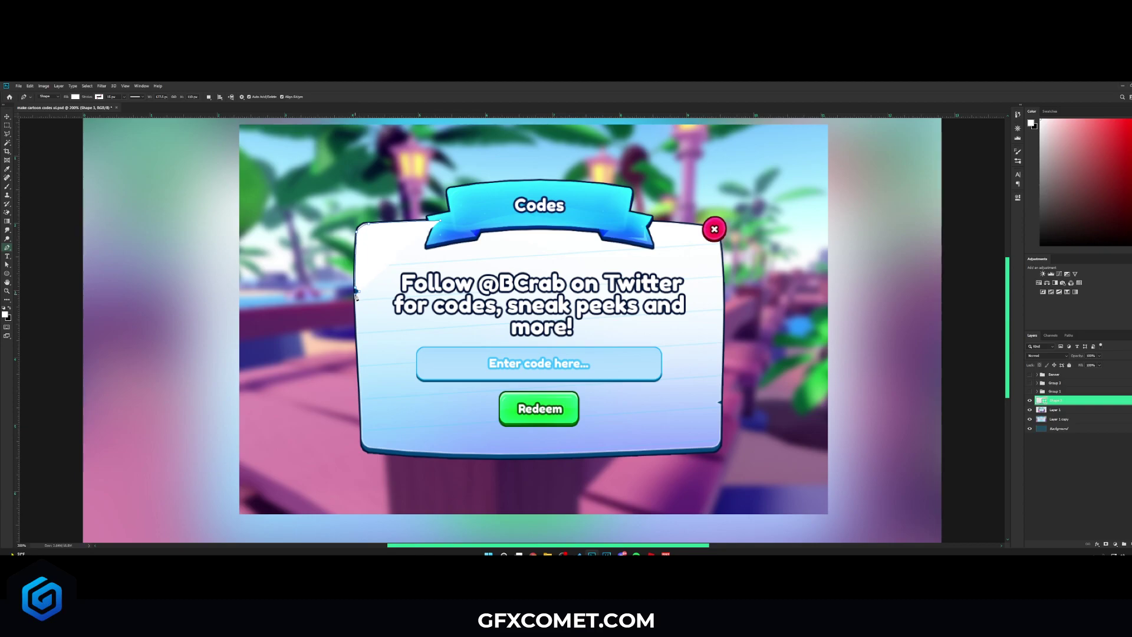
click(362, 432)
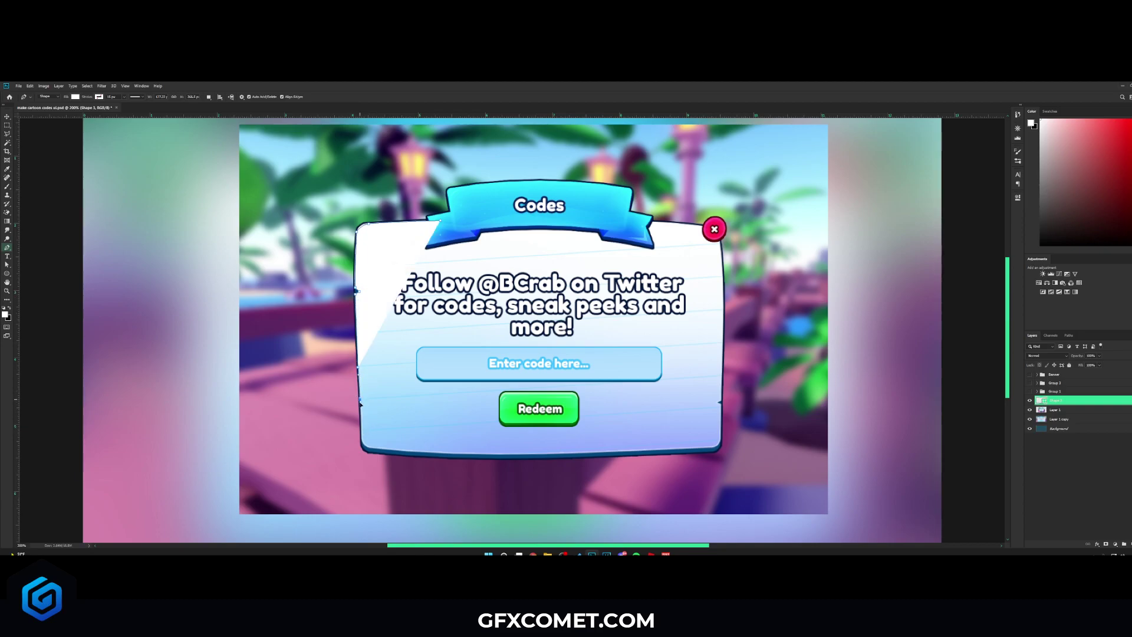
Continue the white Pen tool shape around the panel's lower-left corner, along its bottom edge and around the lower-right corner
click(362, 440)
drag(384, 448, 396, 449)
click(387, 451)
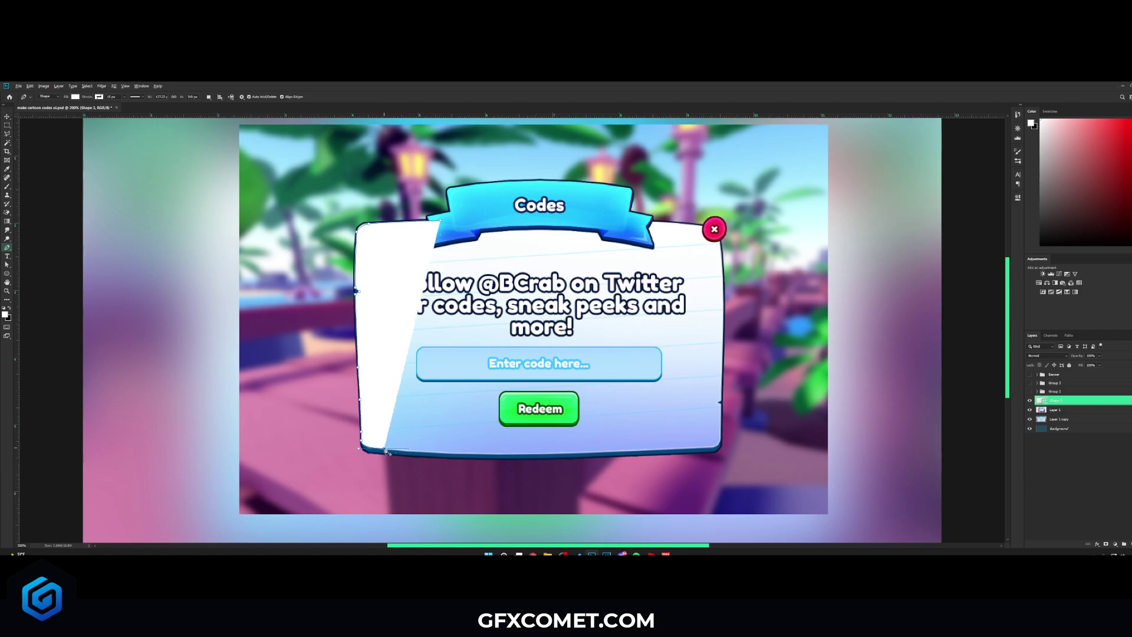
click(450, 454)
click(536, 455)
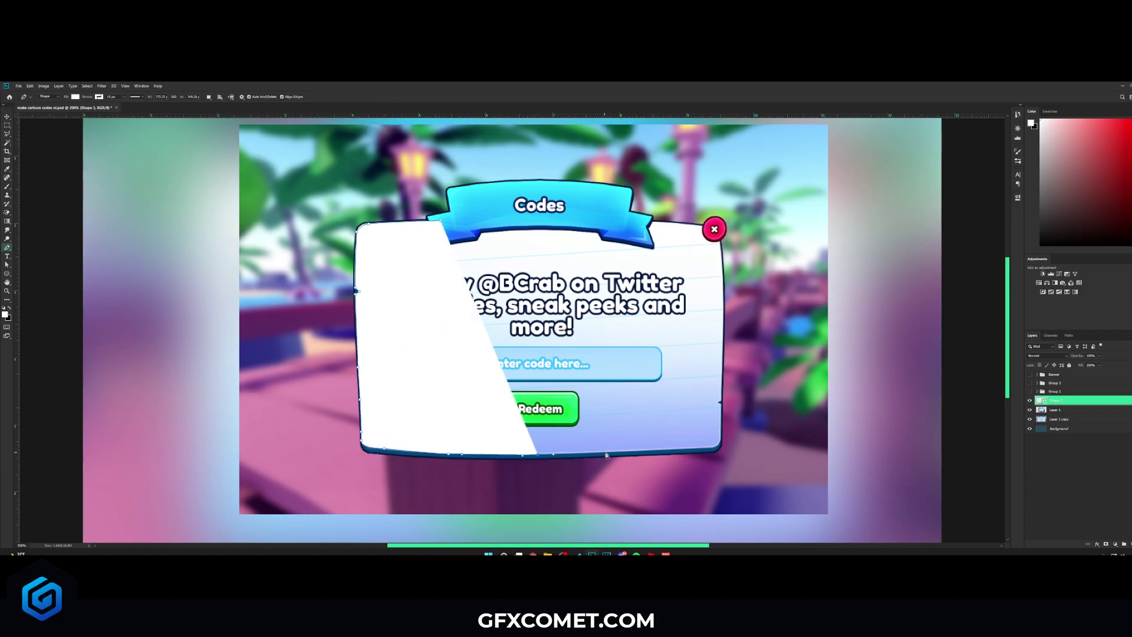
click(608, 452)
click(654, 452)
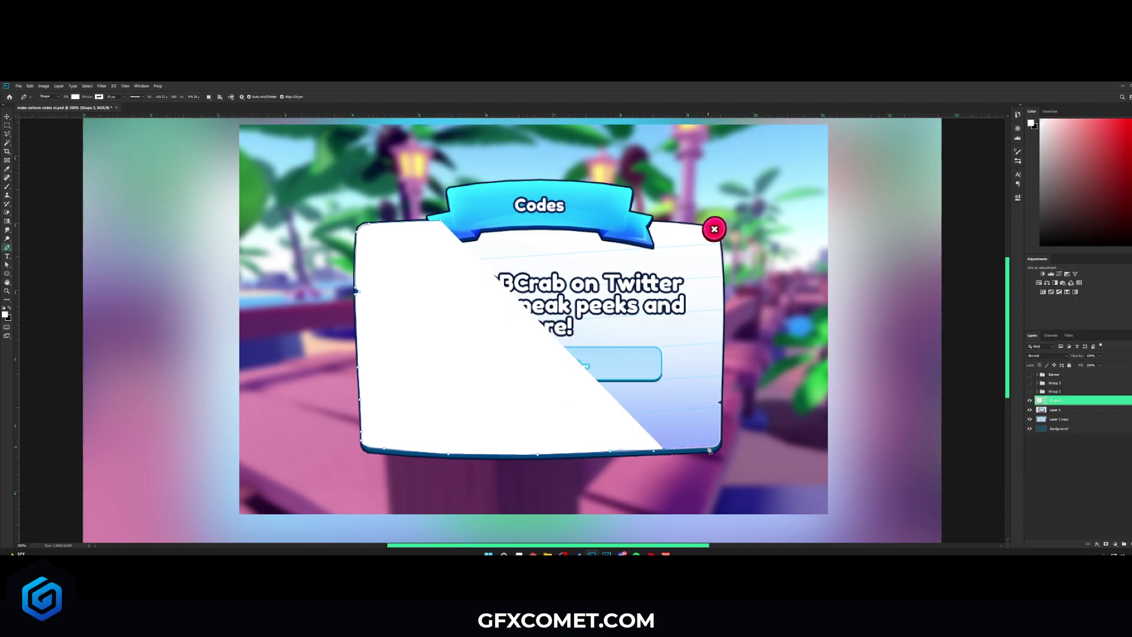
click(714, 449)
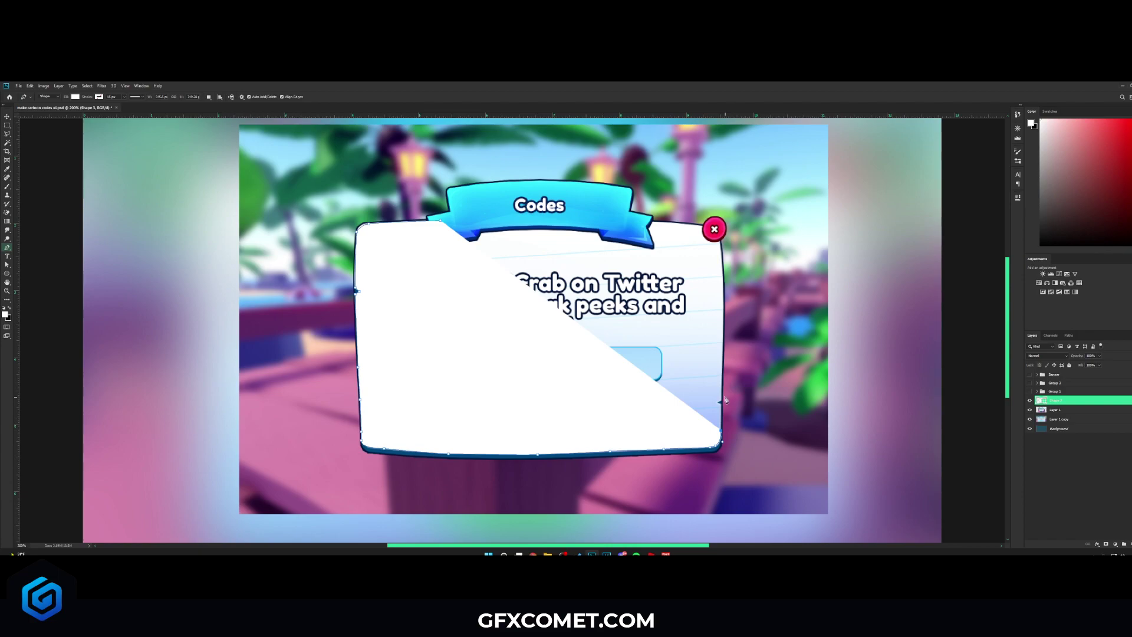
Trace the panel's right edge and upper-right corner with the Pen tool and close the shape along the top edge
click(721, 405)
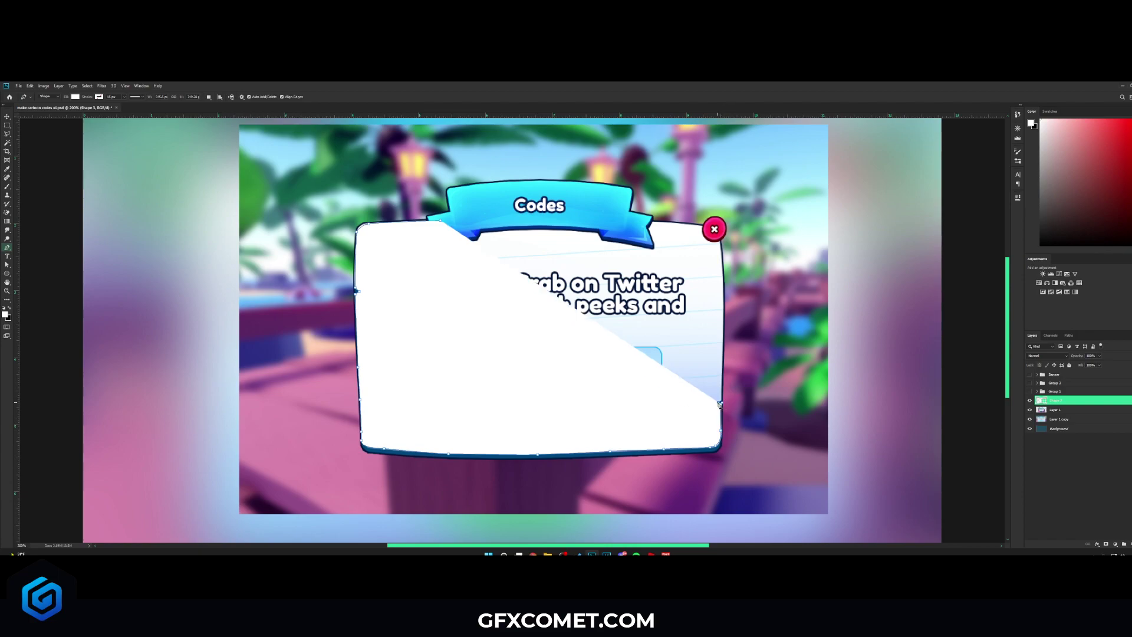
click(722, 361)
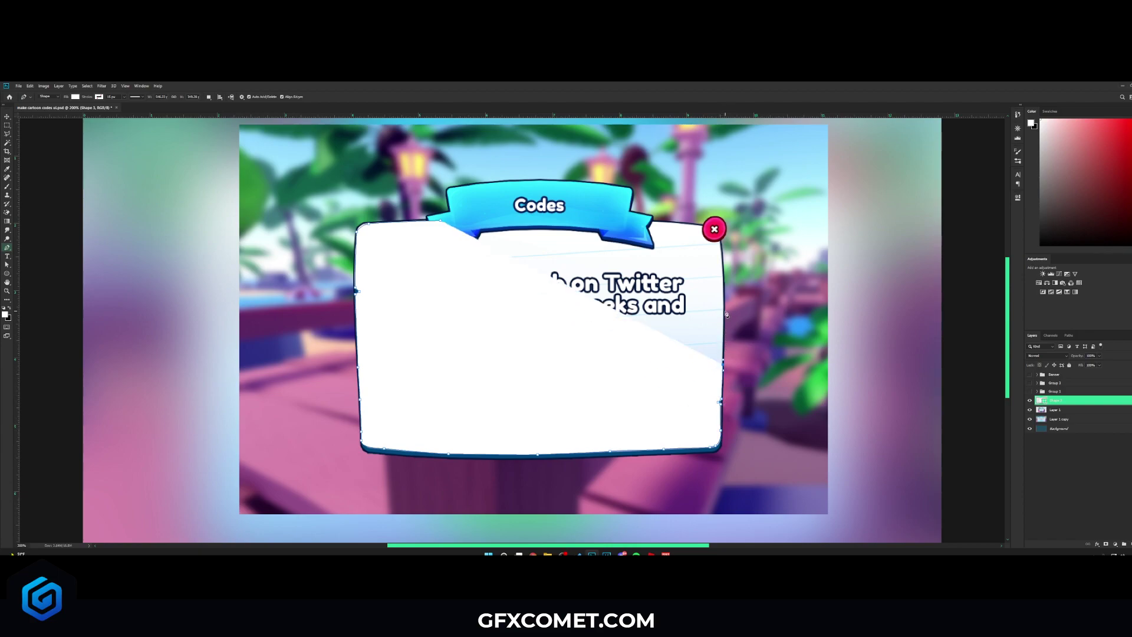
click(725, 309)
click(724, 274)
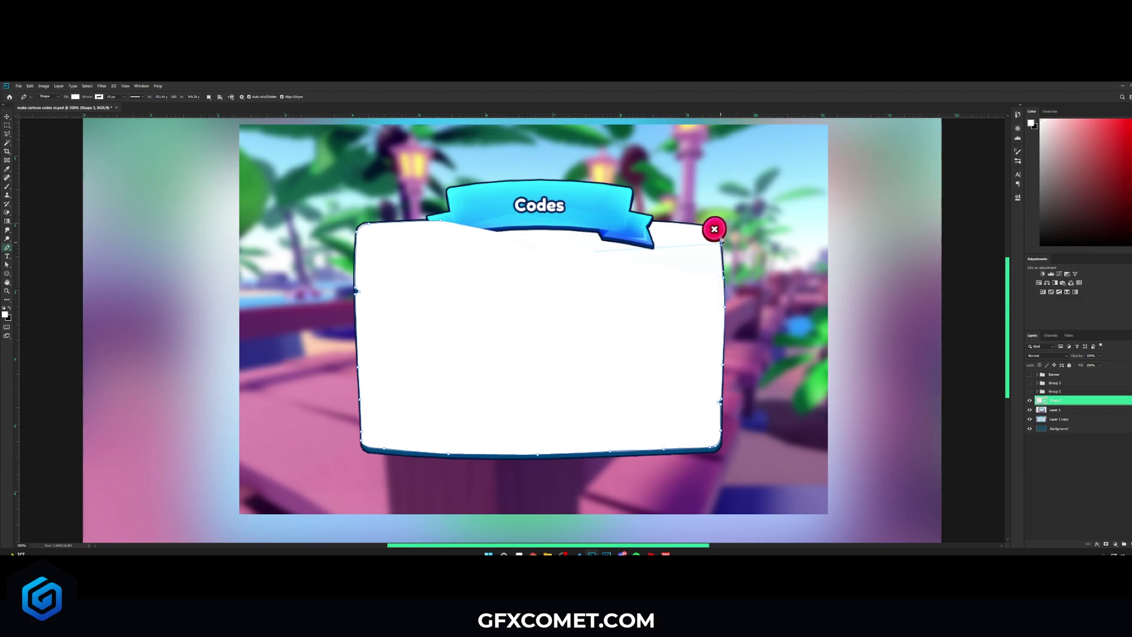
click(707, 227)
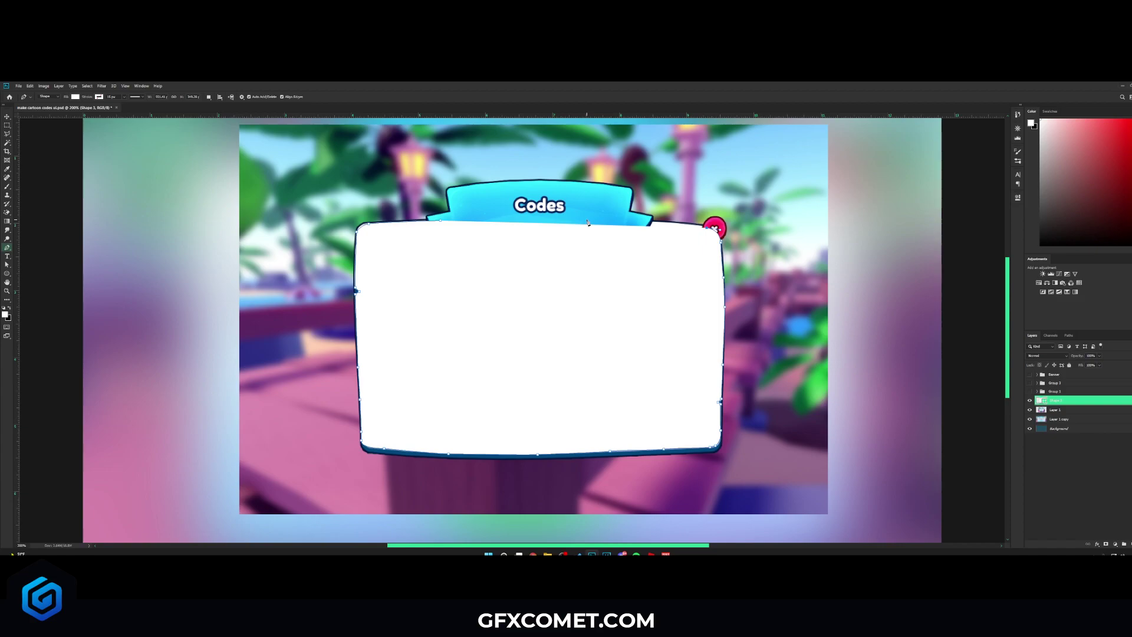
click(439, 219)
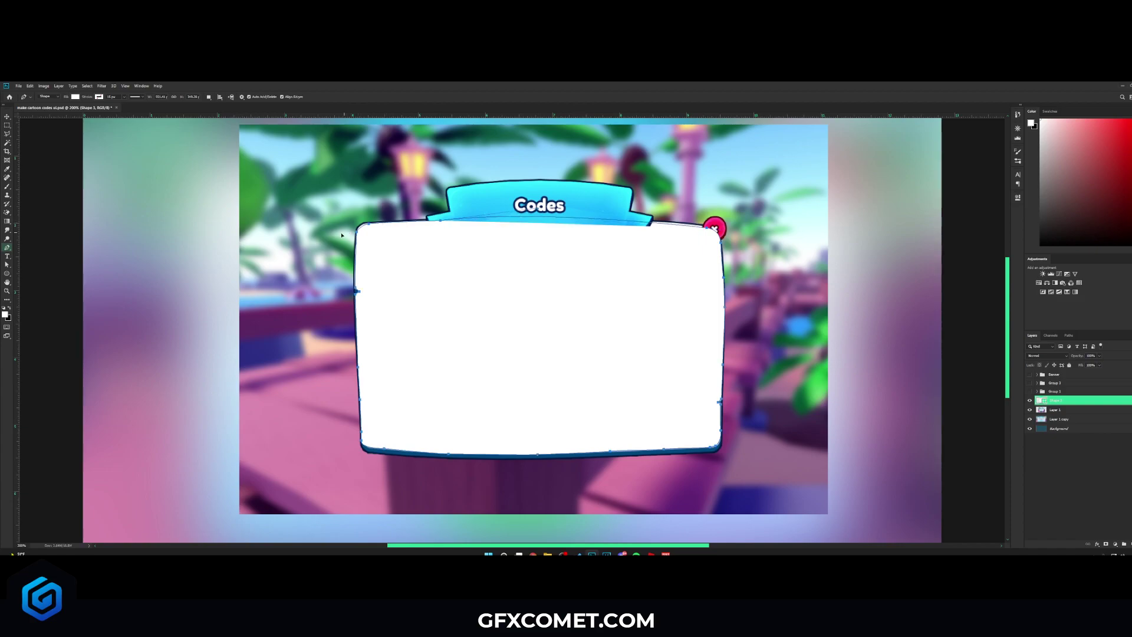
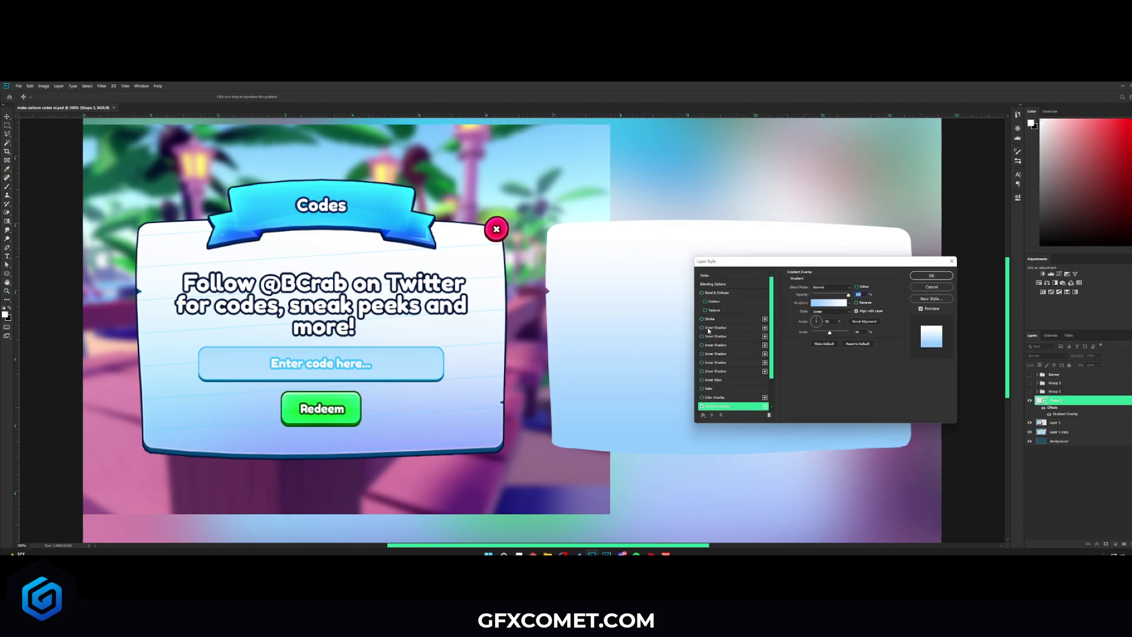
Add a thin white Inner Shadow in Normal blend mode to the panel shape, with reduced distance, size and opacity
click(715, 328)
click(837, 288)
click(833, 294)
click(855, 290)
drag(896, 406, 847, 380)
click(1000, 378)
mouse_move(812, 325)
mouse_down()
mouse_move(848, 326)
mouse_move(809, 333)
mouse_move(813, 318)
mouse_up()
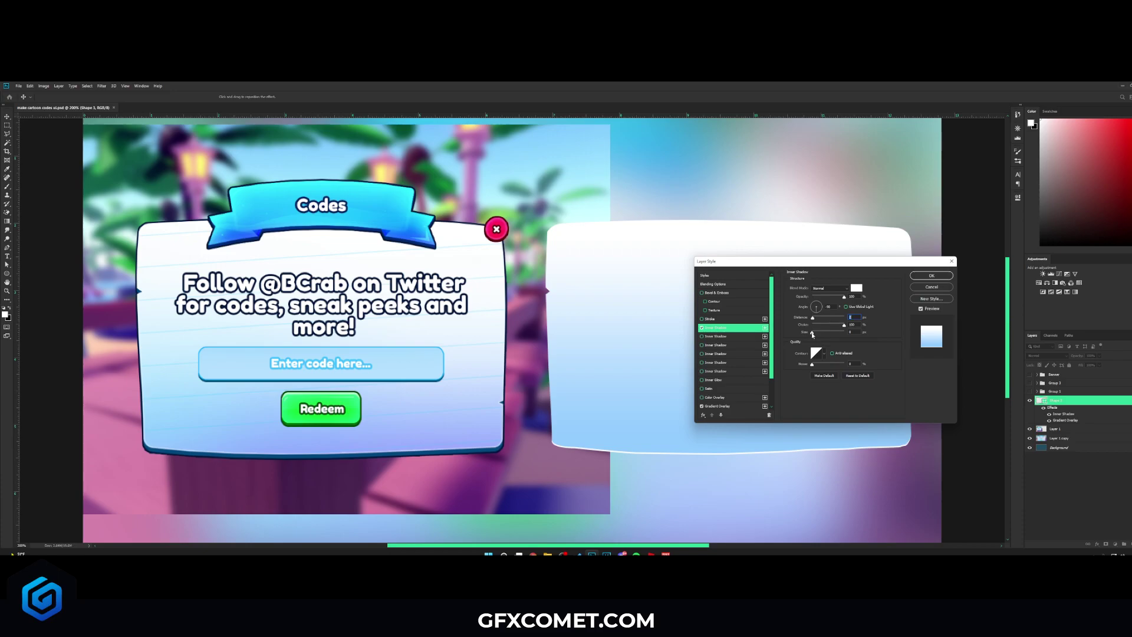
drag(815, 334, 813, 334)
drag(844, 297, 822, 298)
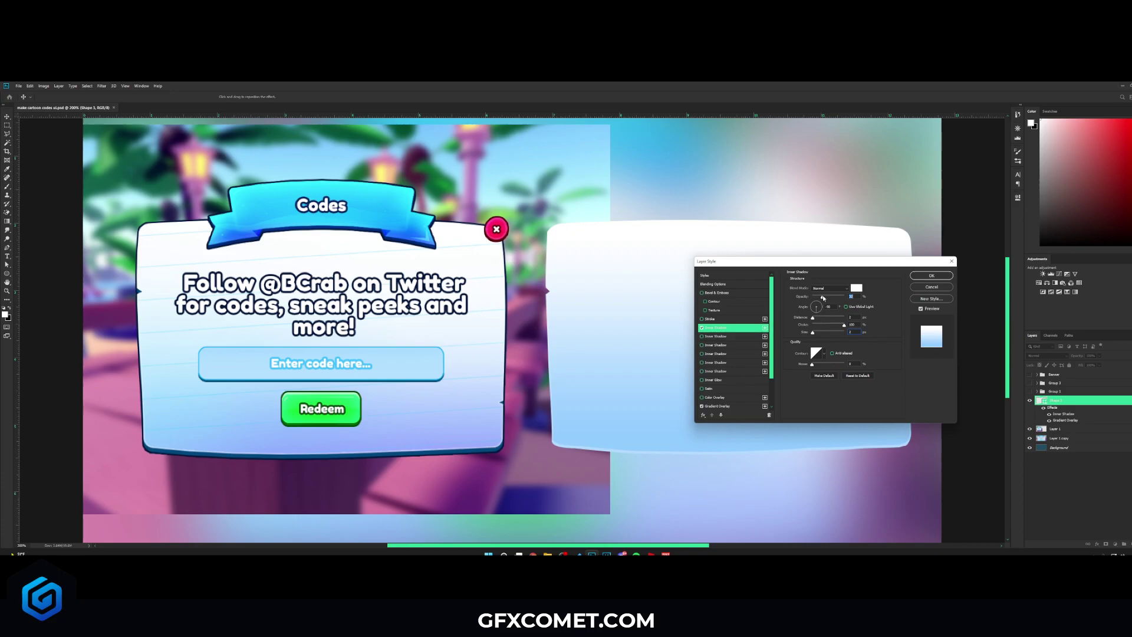
Add a Drop Shadow to the panel shape in the dark blue sampled from the reference panel's bottom edge
scroll(730, 373, down, 3)
click(722, 397)
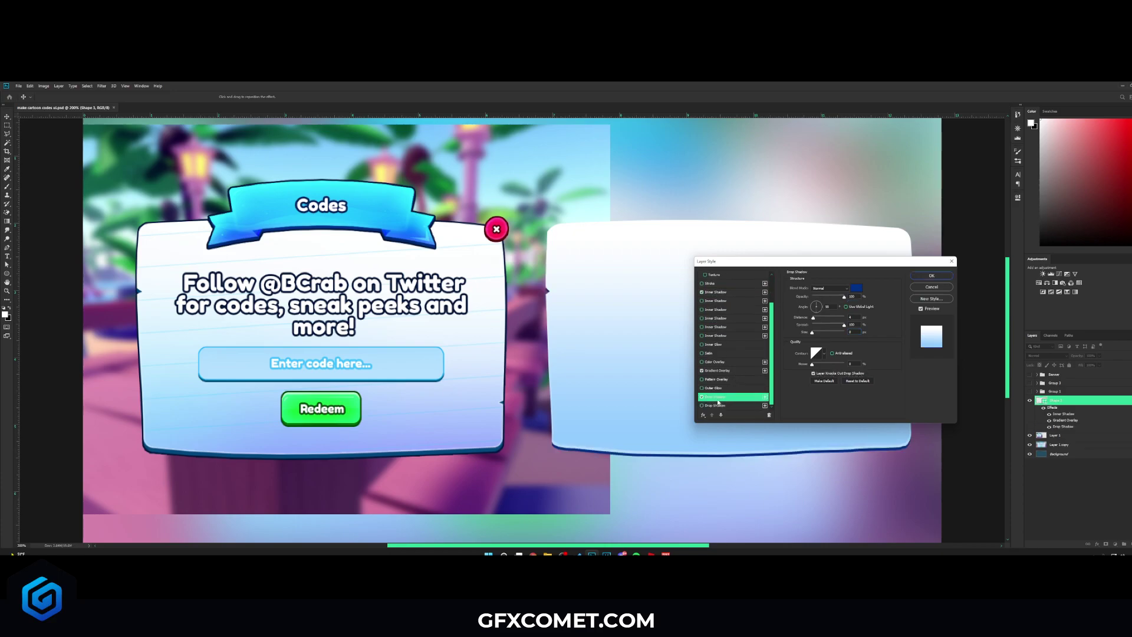
click(857, 289)
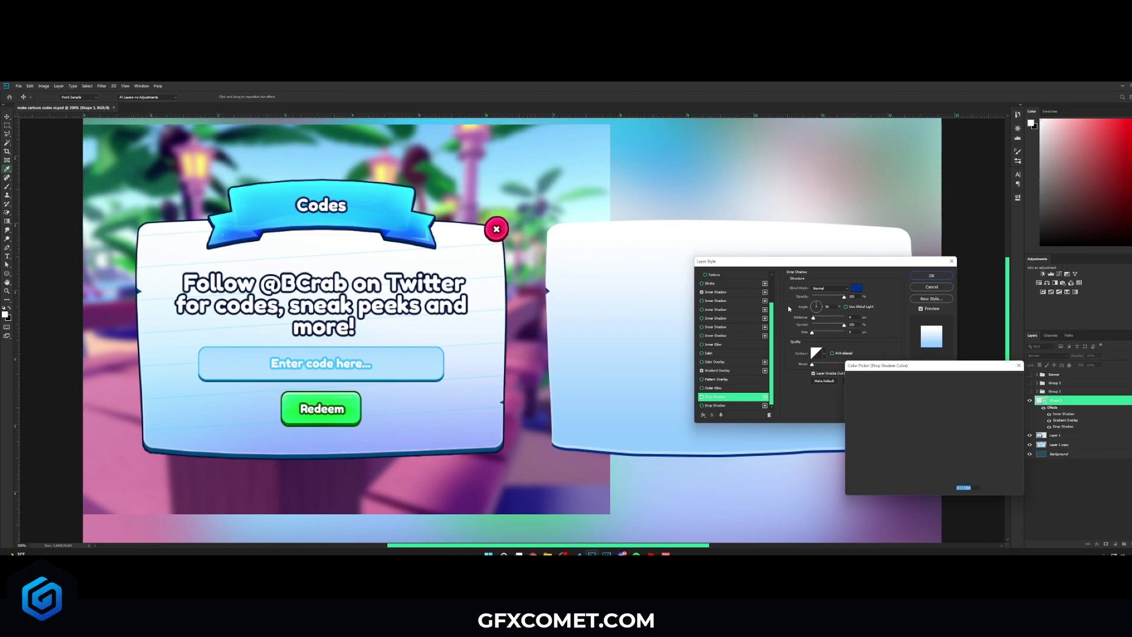
click(350, 455)
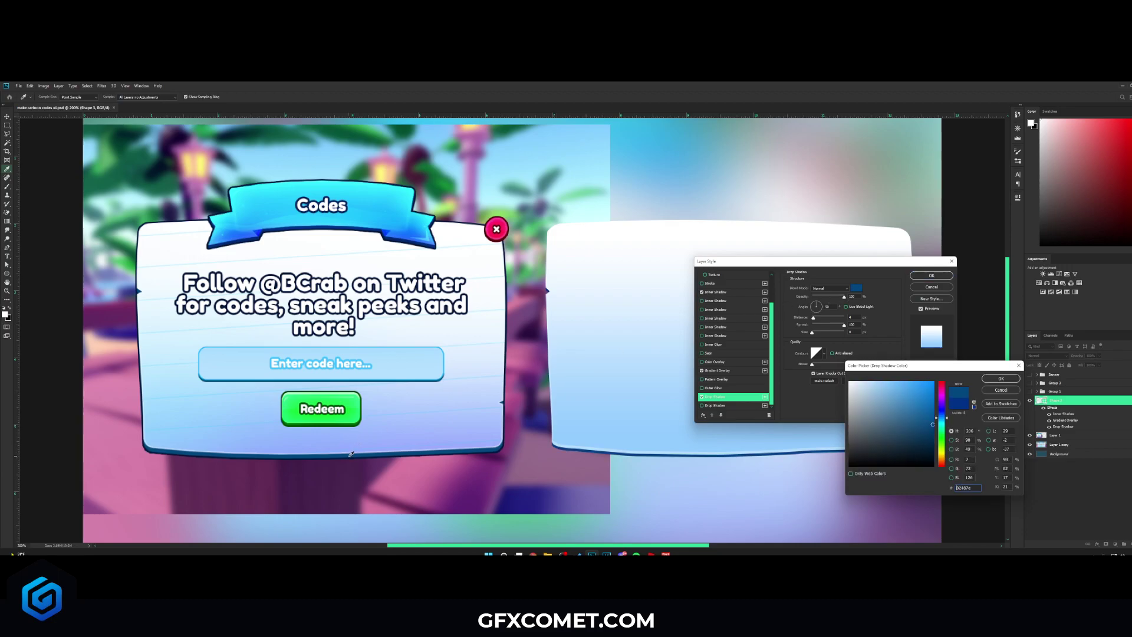
click(1012, 390)
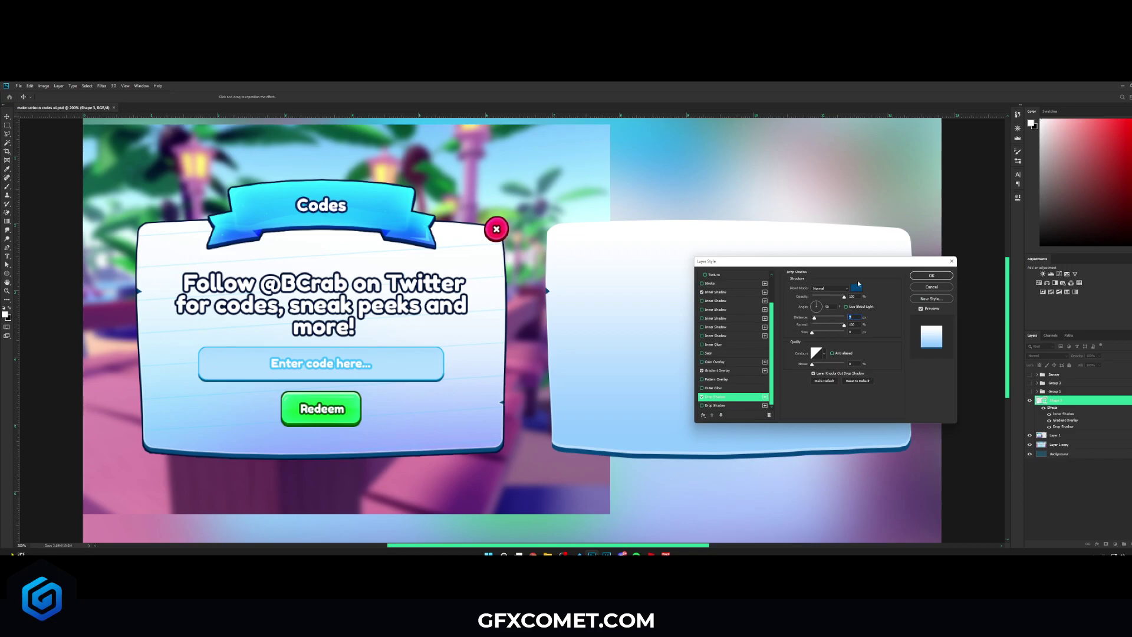
key(Return)
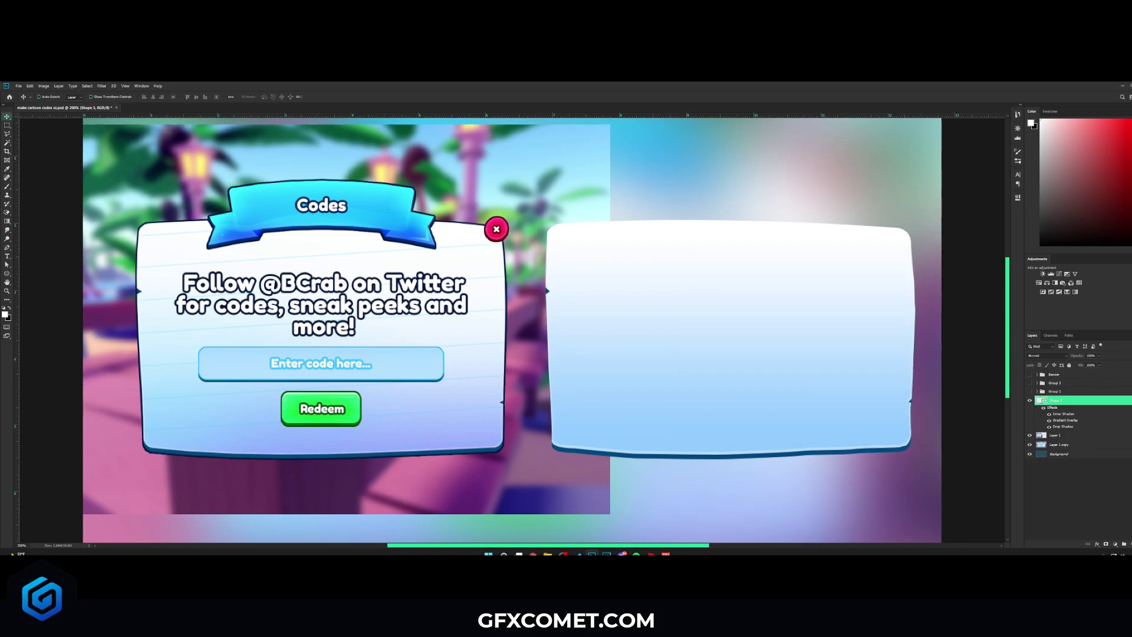
Duplicate the panel shape layer, hide the original and convert the copy to a smart object
click(1130, 400)
key(ctrl+j)
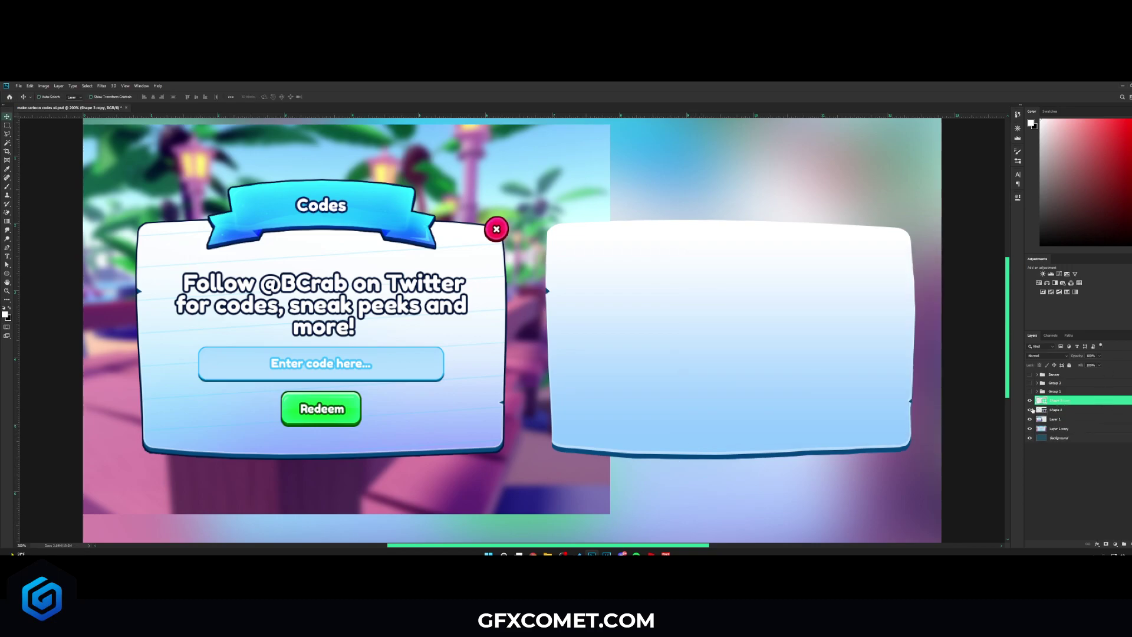
right_click(1071, 402)
click(1103, 211)
Add a dark Stroke effect to the panel smart object
double_click(1097, 401)
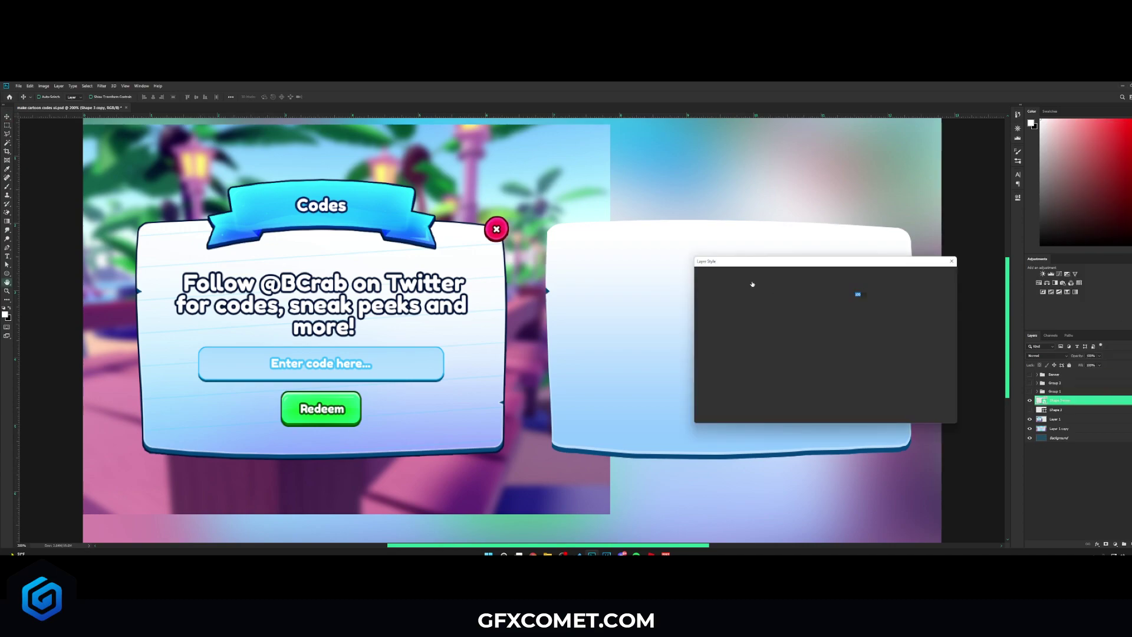
drag(766, 262, 843, 264)
click(786, 321)
click(1012, 279)
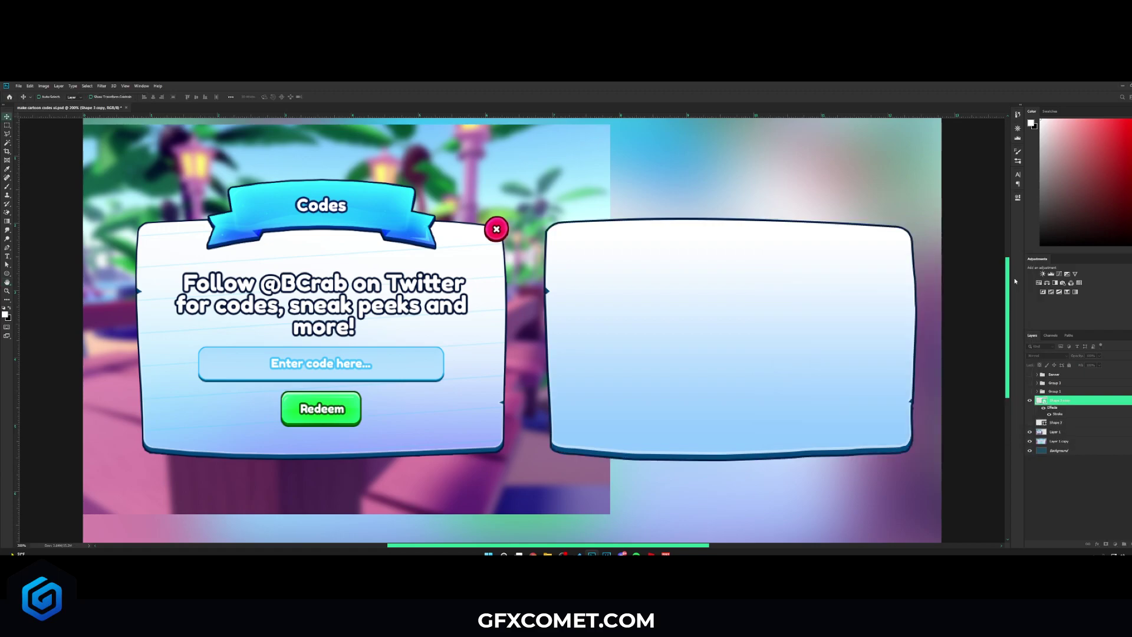
Place the visible Banner group over the new panel's top edge and copy its "Codes" text down into the panel body
drag(818, 224, 826, 215)
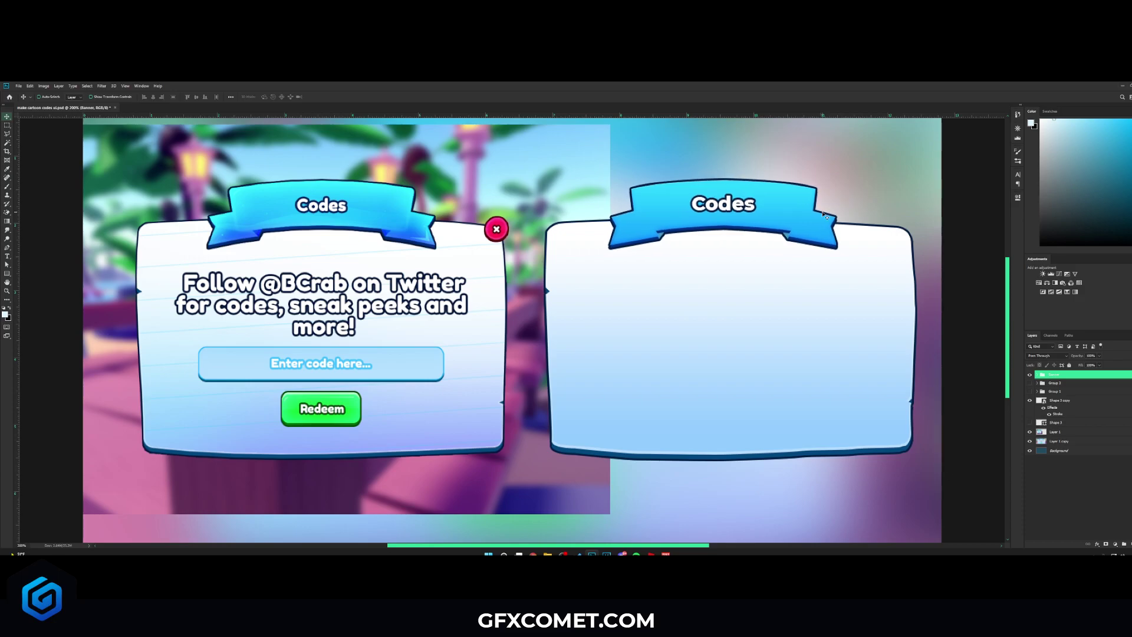
ctrl+click(744, 206)
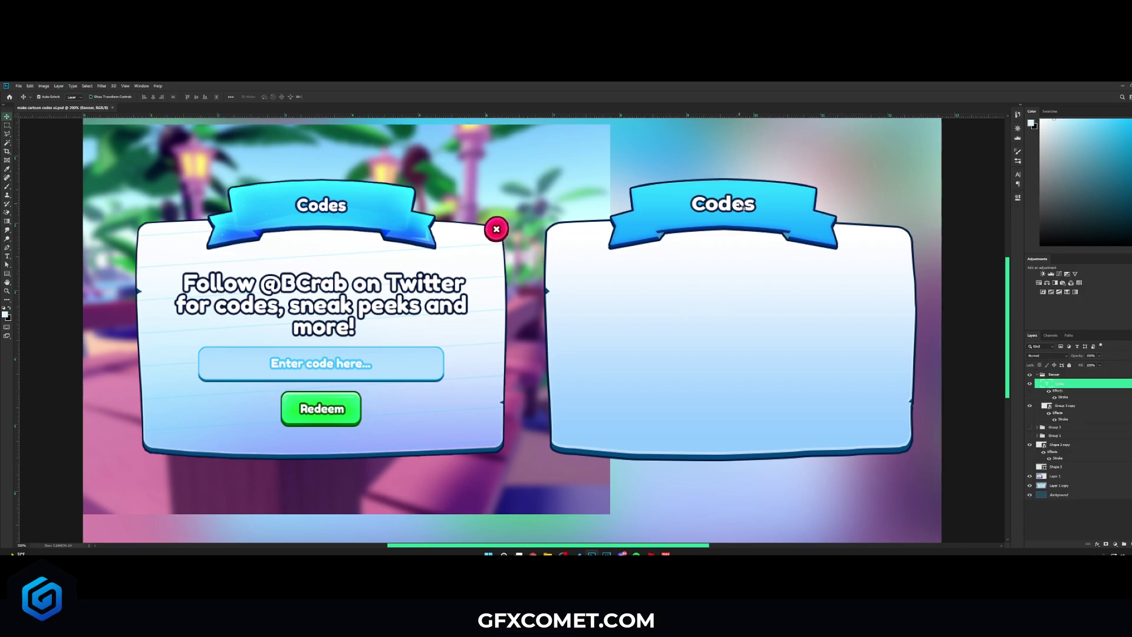
alt+drag(1076, 384, 1073, 372)
click(1037, 398)
drag(734, 209, 734, 286)
key(t)
double_click(710, 287)
text(Follow @name)
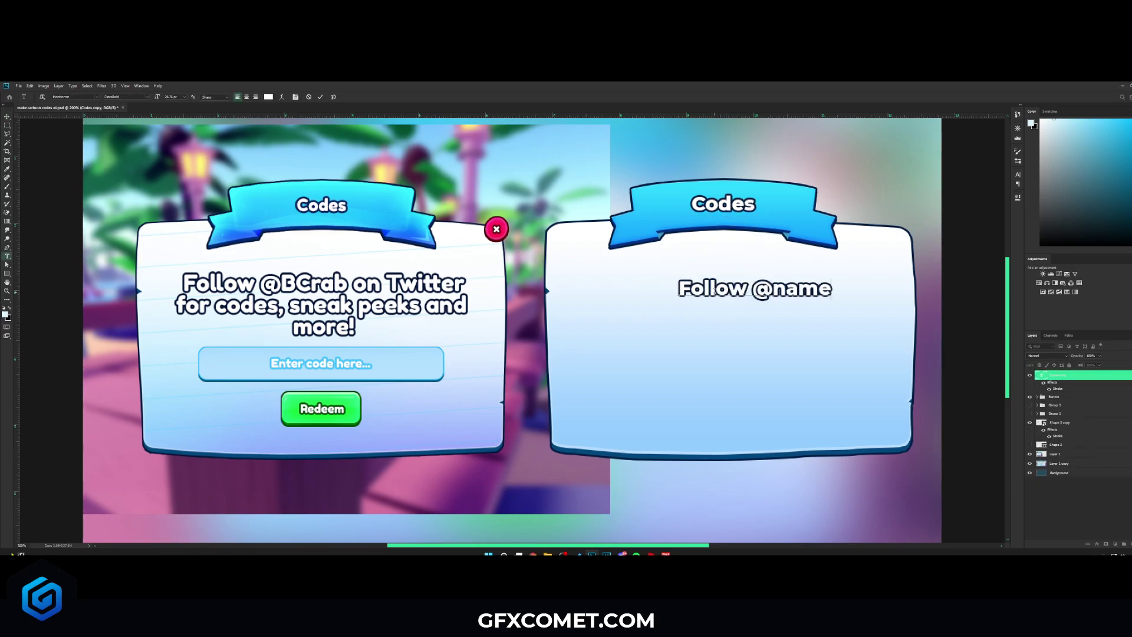
text(here on Tw)
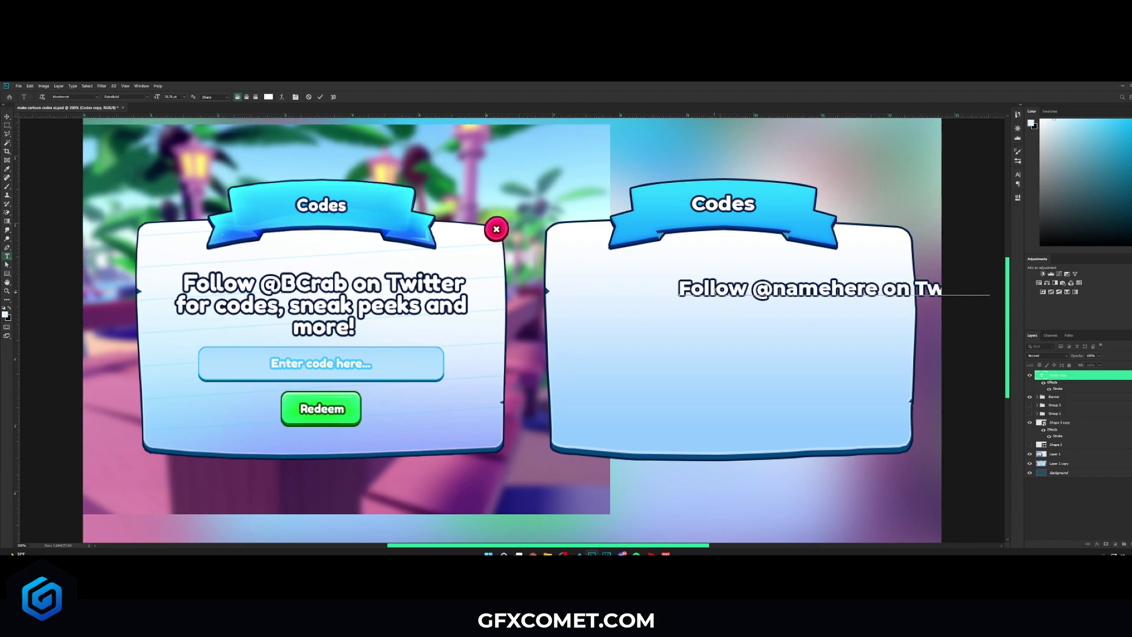
text(for codes, snea)
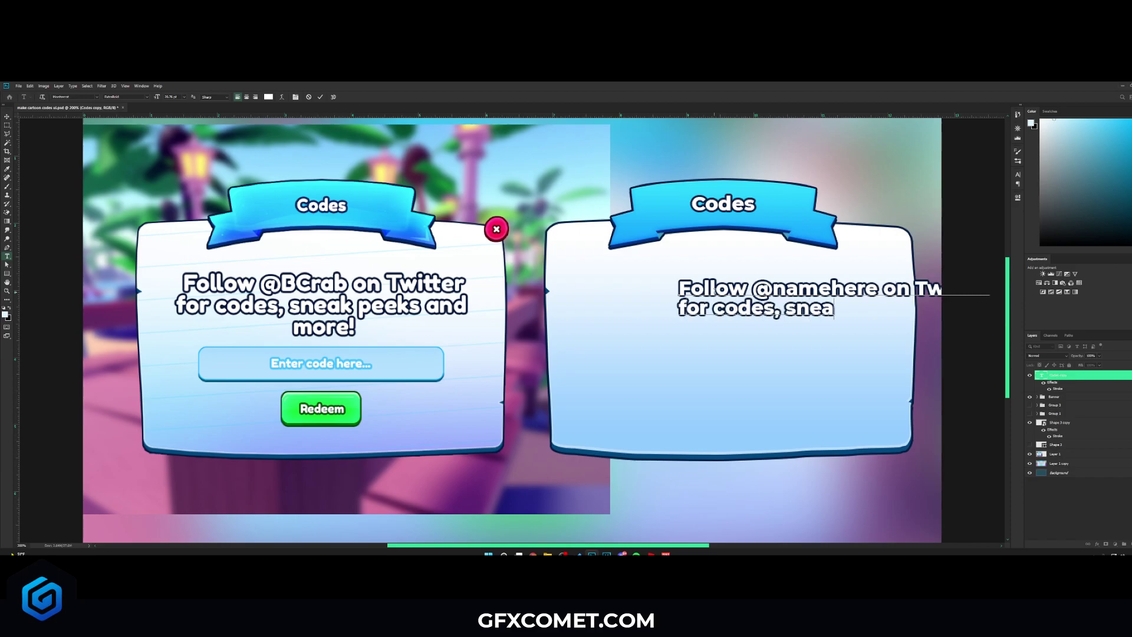
text(k peeks and)
key(Return)
text(more!)
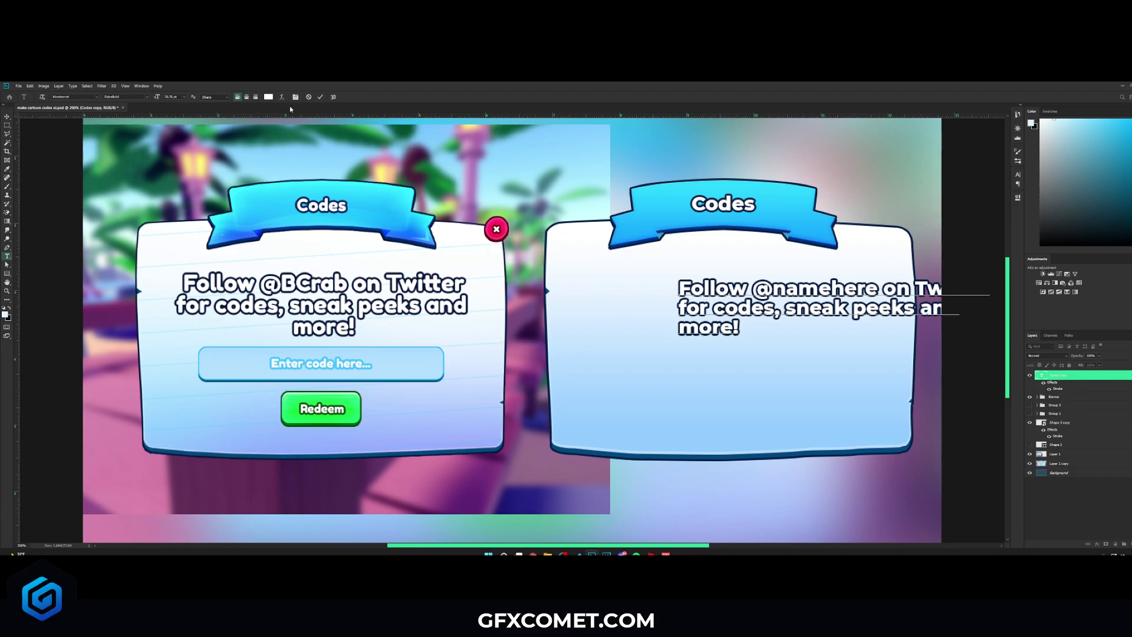
Center-align the three-line text and position it in the panel's upper half beneath the banner
key(ctrl+a)
click(247, 97)
click(7, 117)
drag(769, 326, 813, 323)
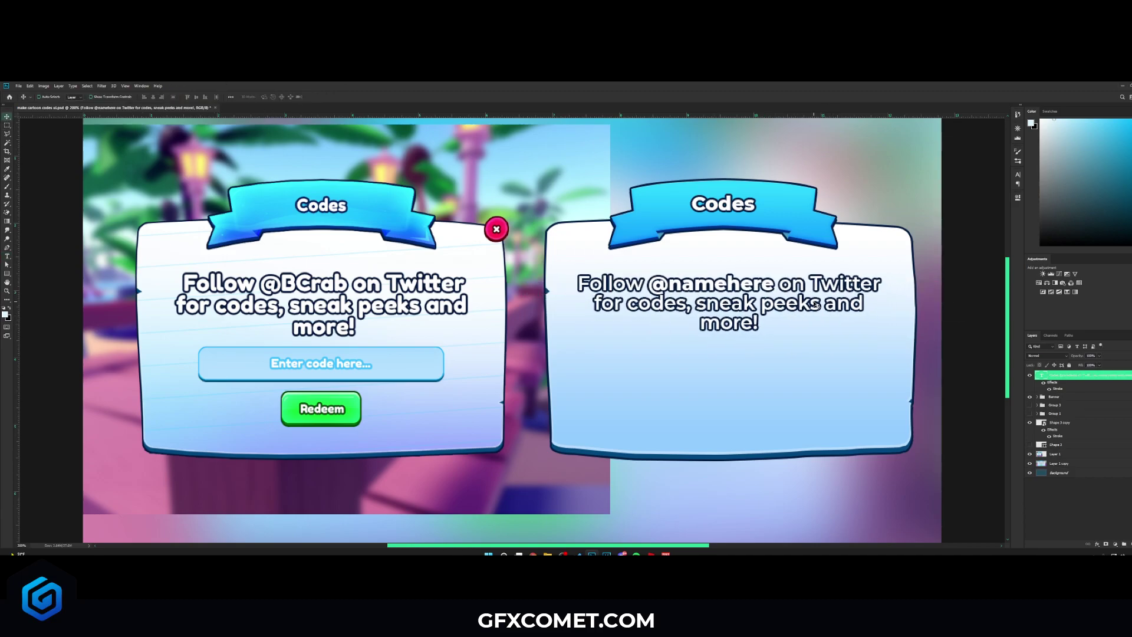
drag(823, 302, 825, 303)
Create a new layer above the text and set up the Rounded Rectangle tool with a 20 px corner radius
key(ctrl+shift+alt+n)
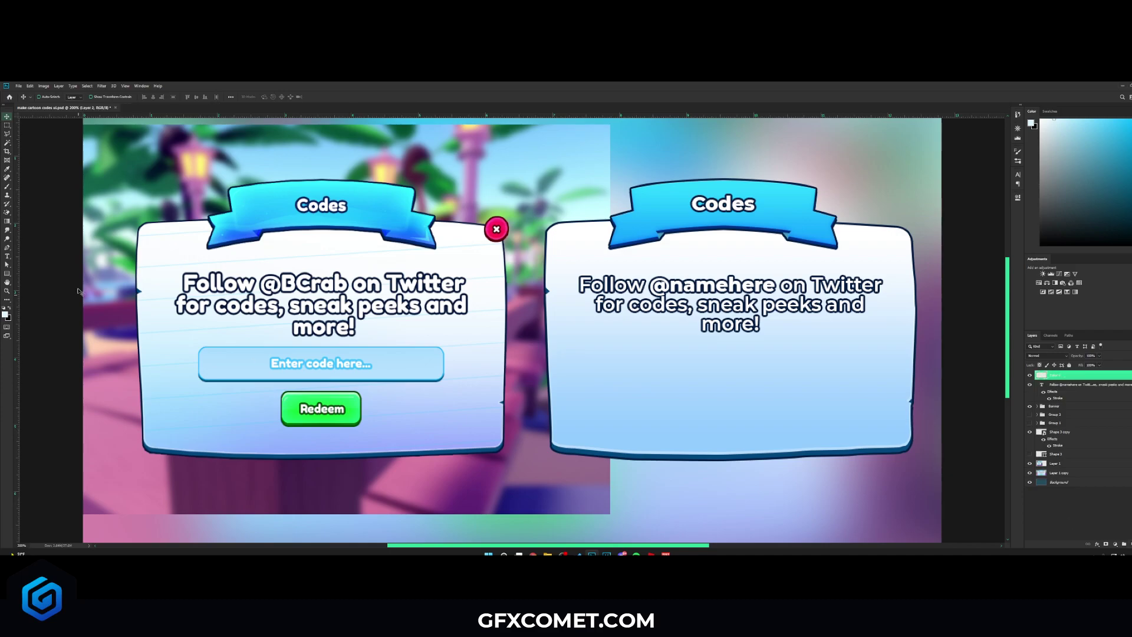
right_click(7, 275)
click(35, 279)
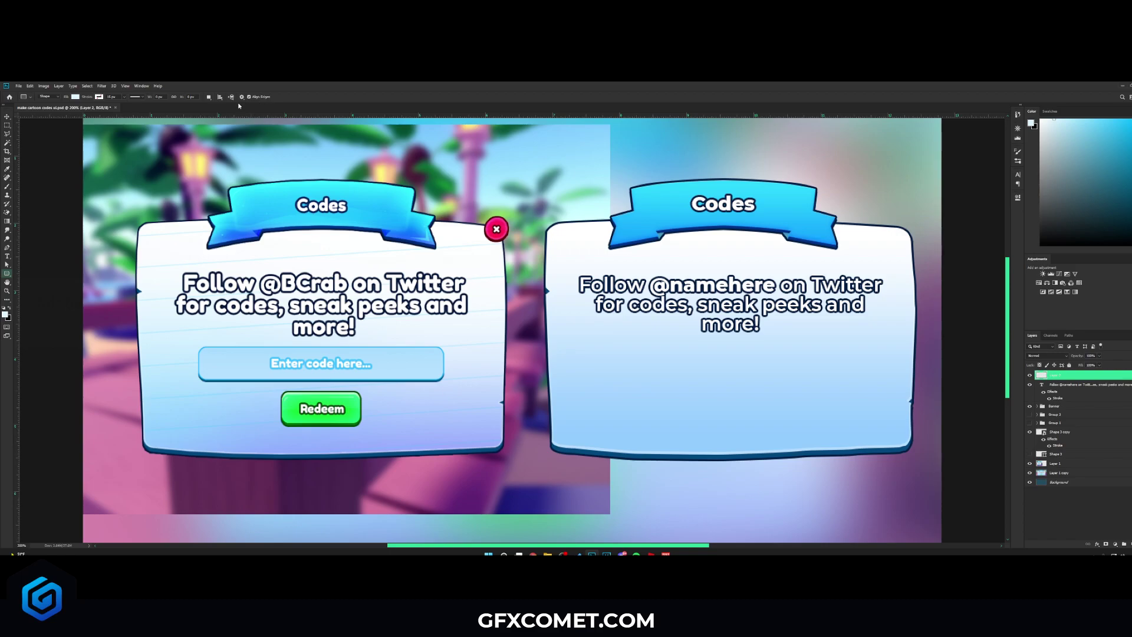
key(shift+u)
click(266, 96)
text(20)
key(Return)
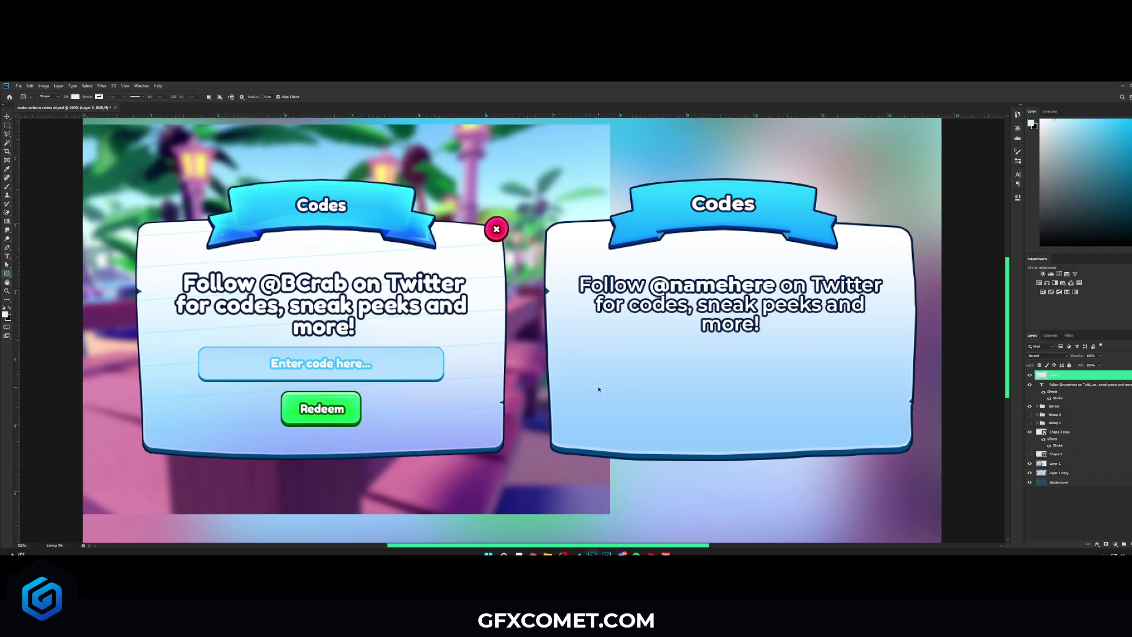